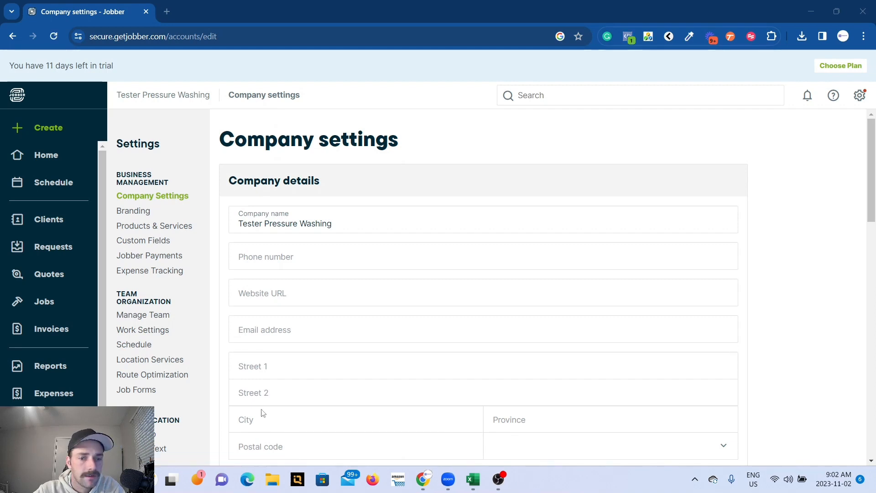
pyautogui.scroll(-1, 347, 247)
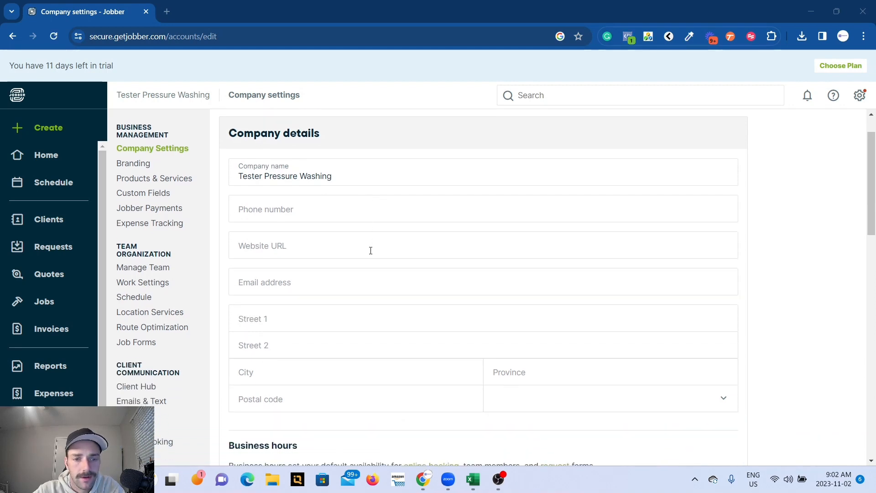
pyautogui.click(288, 210)
pyautogui.write('6045551234')
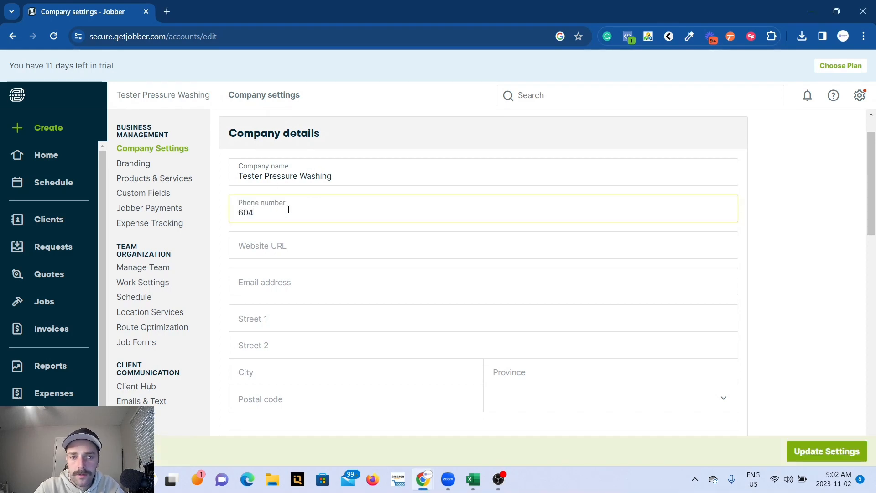
pyautogui.click(277, 247)
pyautogui.write('www')
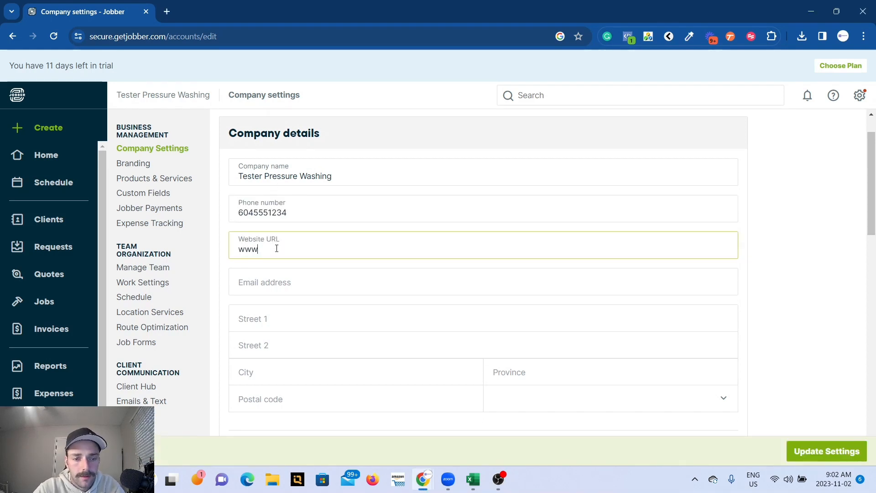
pyautogui.write('.testerpressurewashing.com')
# Fill in the company's e-mail address and its street address in the company details.
pyautogui.click(273, 281)
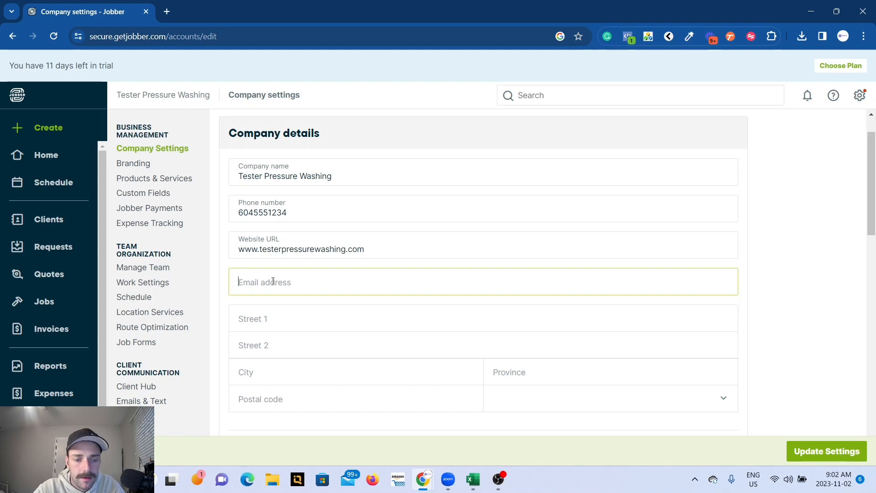
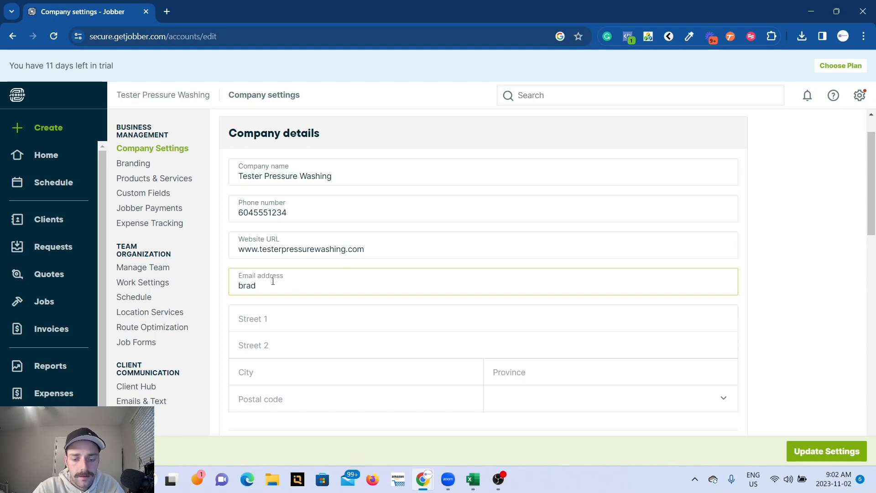
pyautogui.click(265, 322)
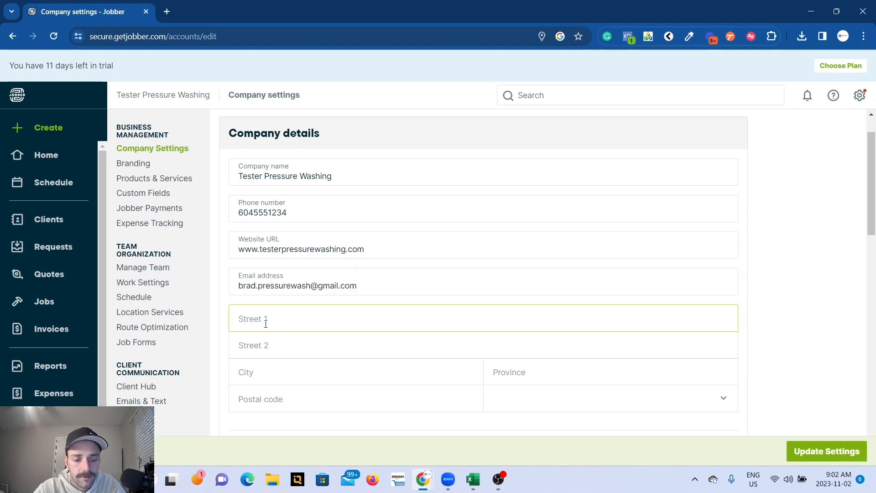
pyautogui.write('123 Main Street')
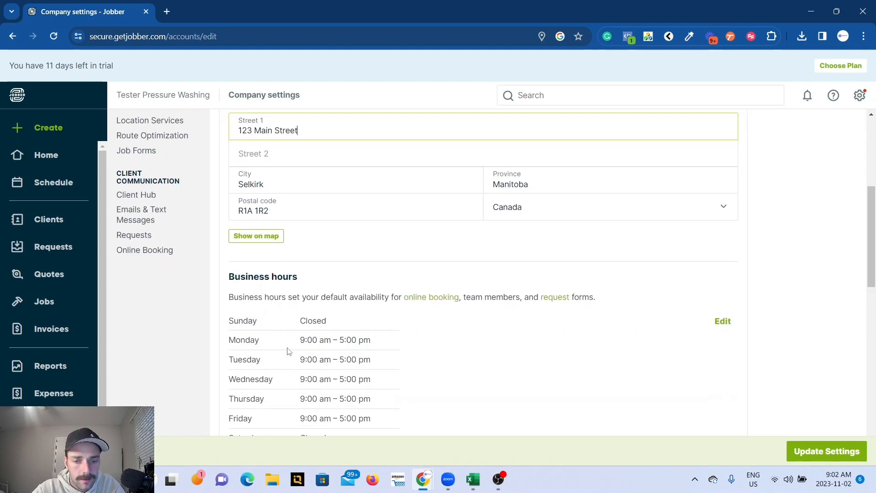
# Turn on the display of business hours on the client hub.
pyautogui.scroll(-1, 286, 352)
pyautogui.scroll(-1, 287, 351)
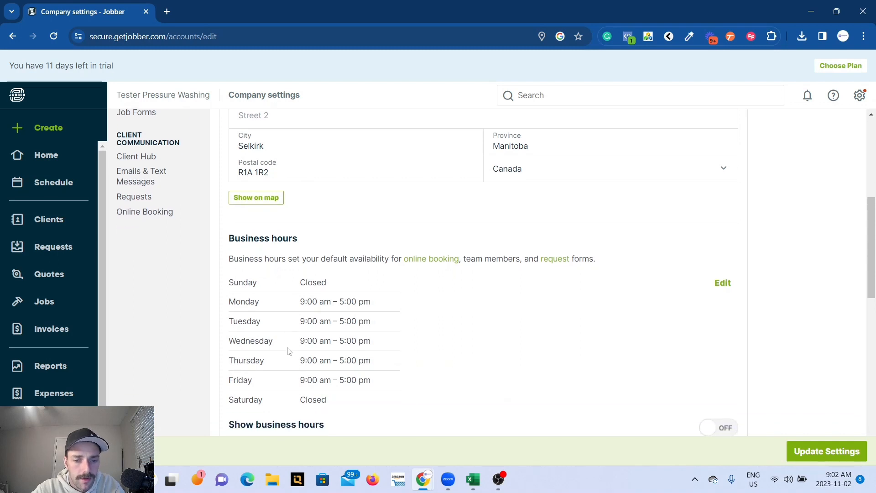
pyautogui.scroll(-2, 311, 320)
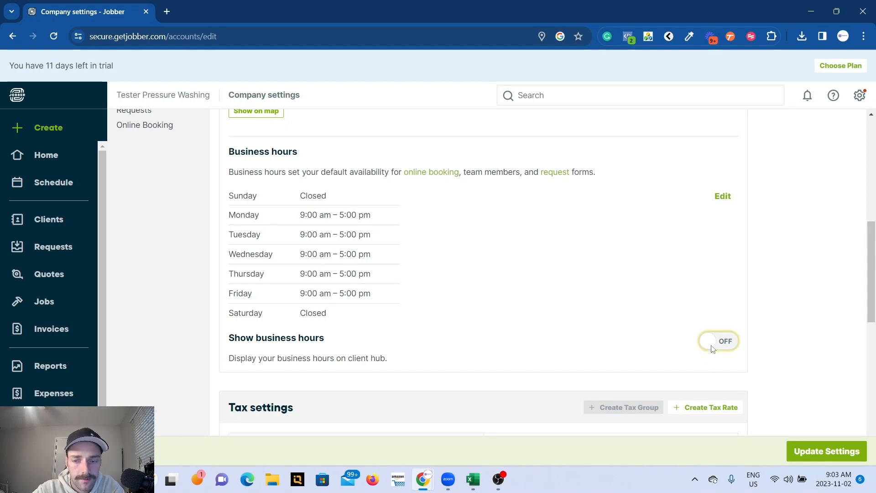
pyautogui.click(712, 348)
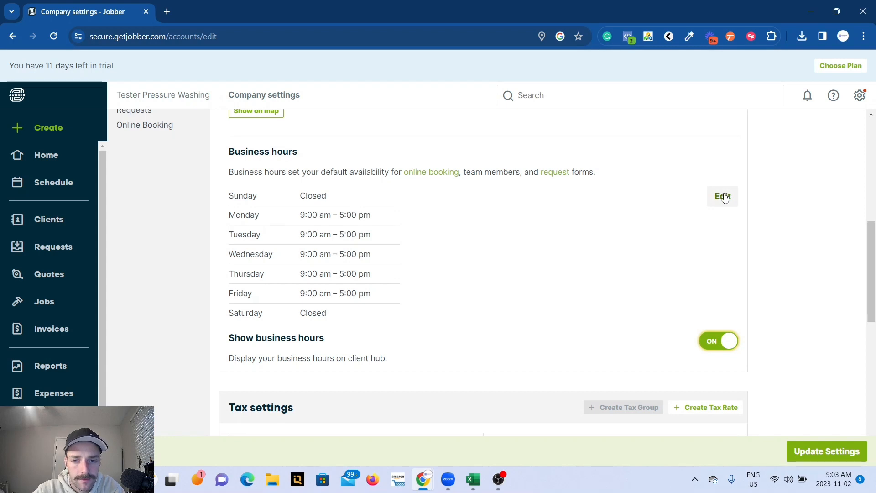
# Create a tax rate named GST at 5% and fill in the tax ID name GST with the tax ID number.
pyautogui.scroll(-4, 489, 253)
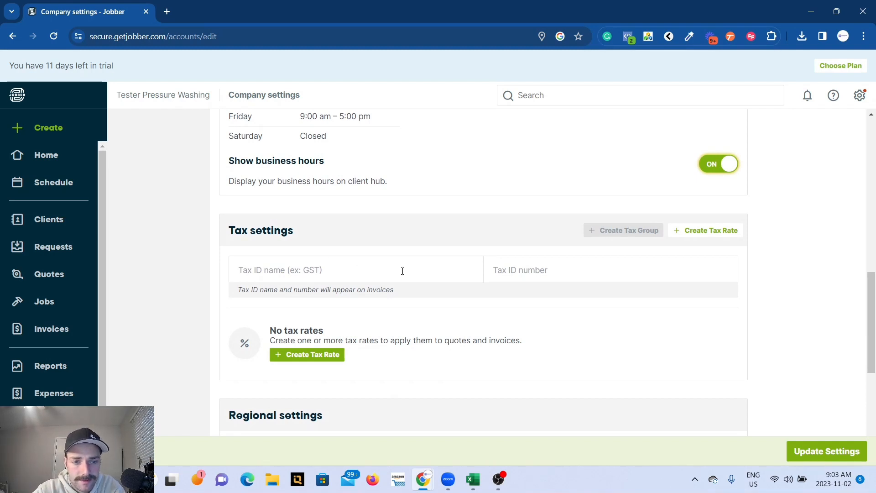
pyautogui.click(679, 230)
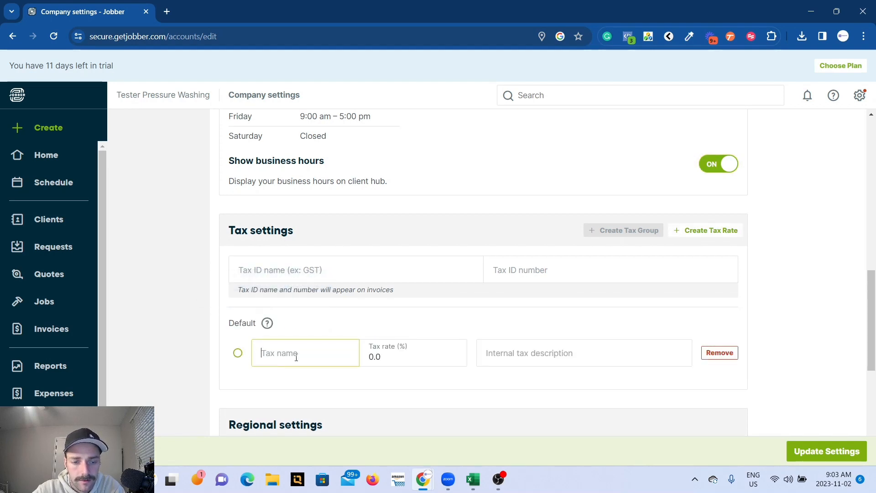
pyautogui.write('GST')
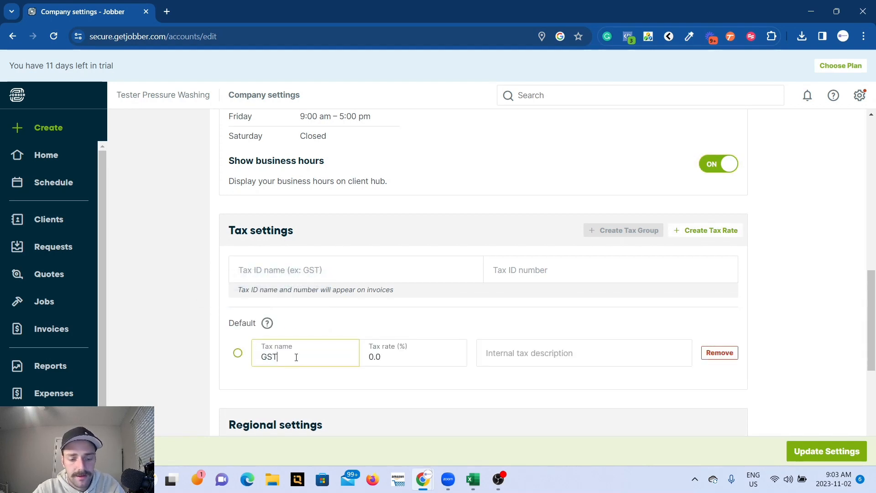
pyautogui.click(388, 361)
pyautogui.press('BackSpace')
pyautogui.press('BackSpace')
pyautogui.press('BackSpace')
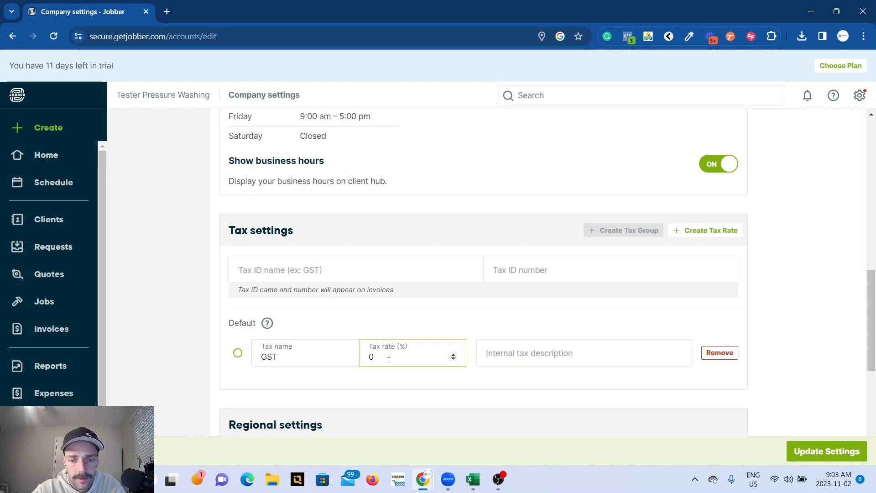
pyautogui.write('5')
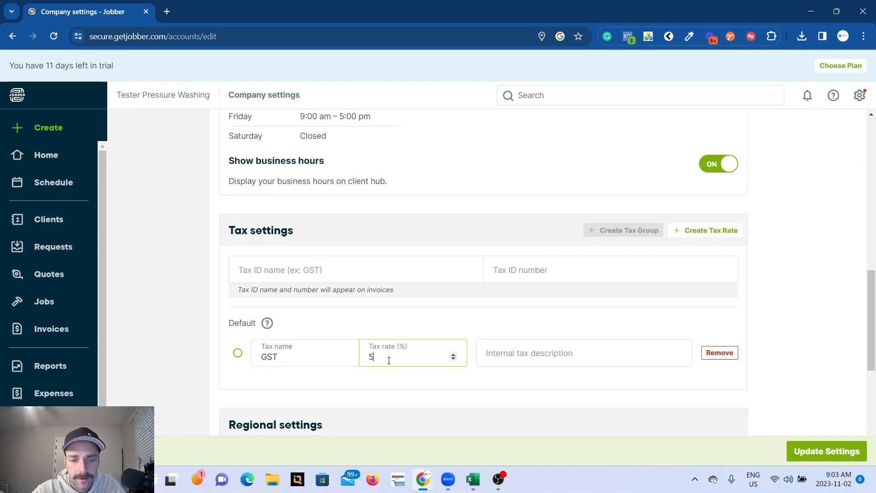
pyautogui.click(427, 325)
# Keep the regional formats at Jan 31, 2023, 12 Hour (1:30PM) and Sunday as first weekday, and save the company settings.
pyautogui.scroll(-3, 511, 361)
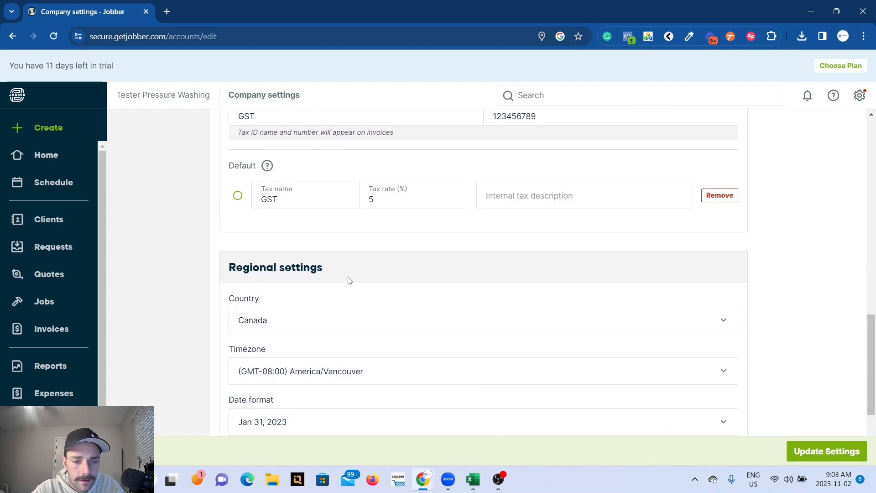
pyautogui.scroll(-1, 280, 289)
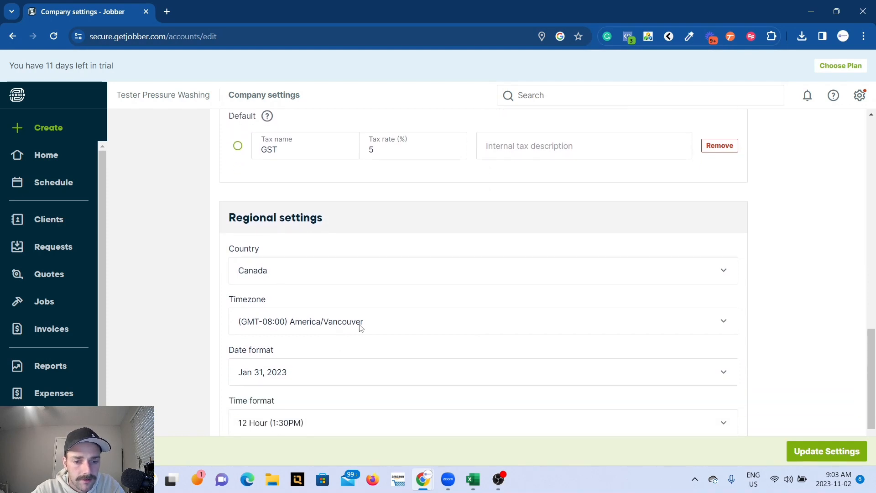
pyautogui.scroll(-1, 339, 337)
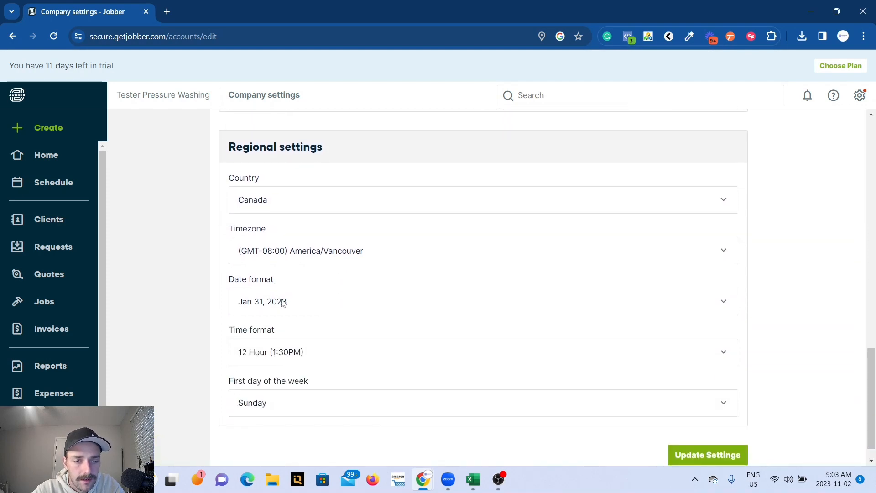
pyautogui.click(307, 309)
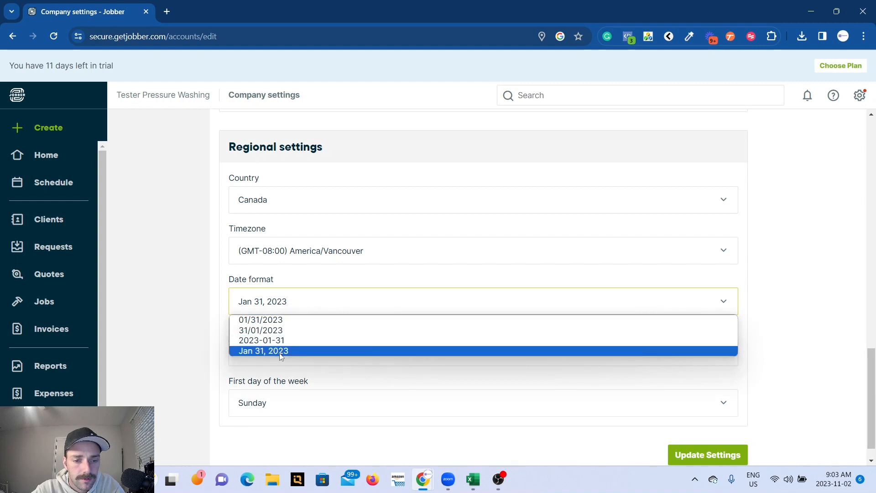
pyautogui.click(313, 281)
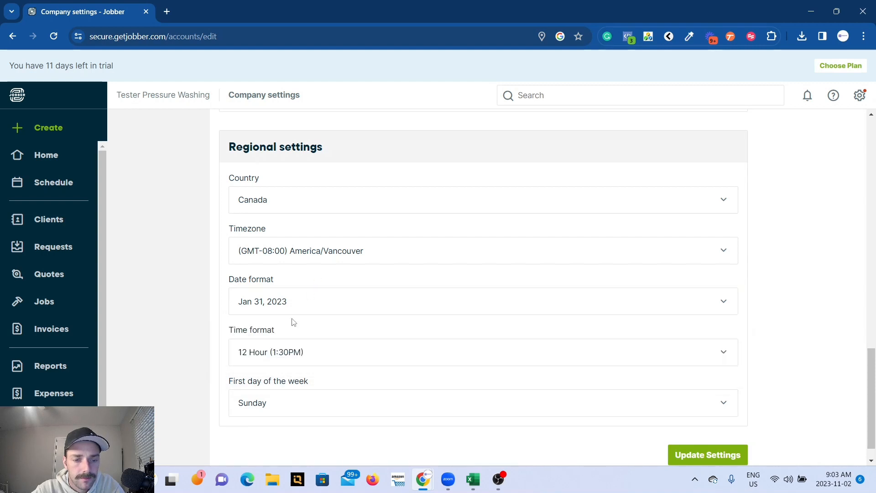
pyautogui.click(334, 355)
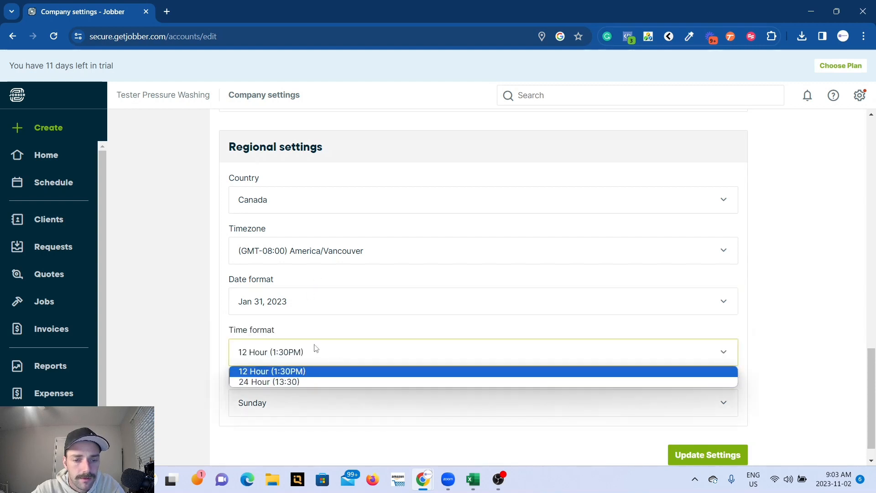
pyautogui.click(313, 370)
pyautogui.scroll(-1, 334, 381)
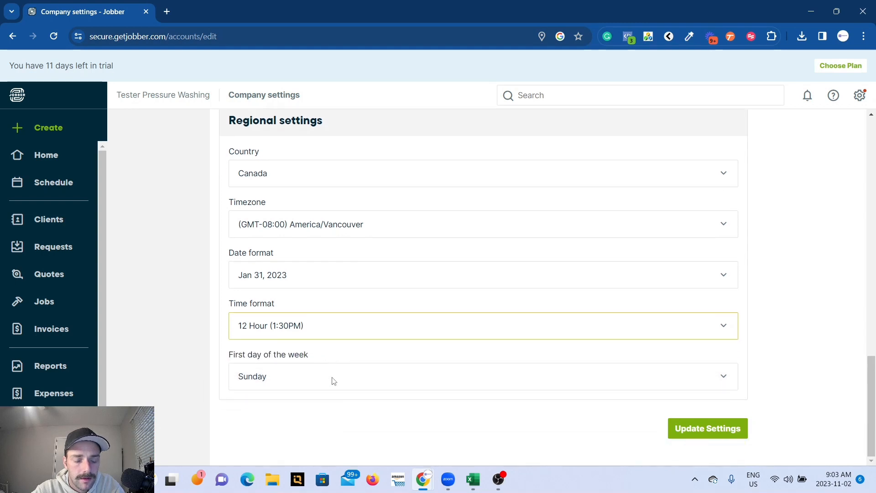
pyautogui.click(334, 378)
pyautogui.click(305, 399)
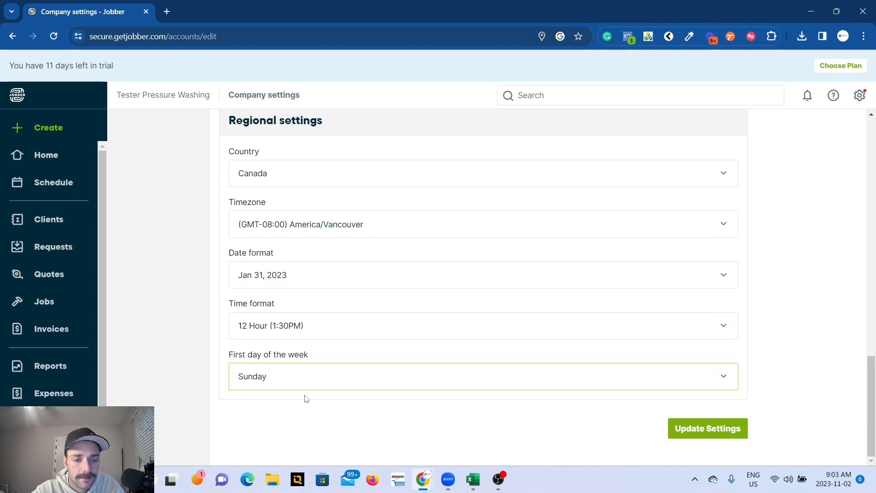
pyautogui.click(696, 433)
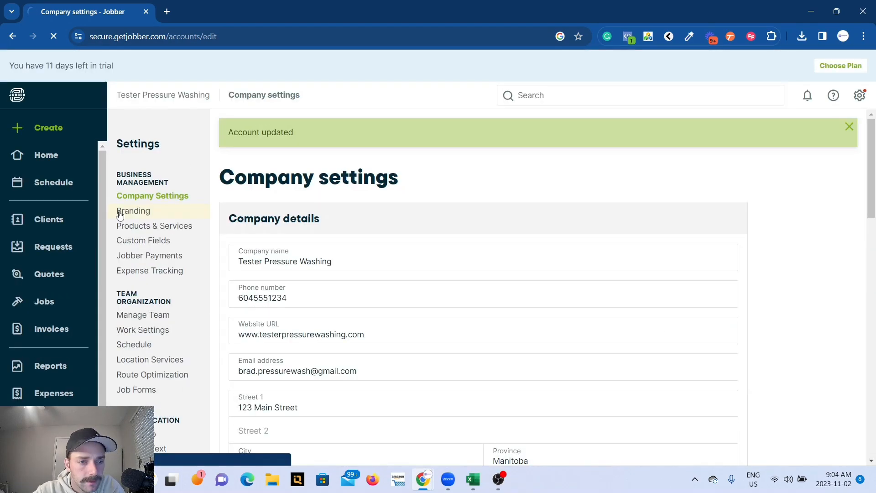
# Upload the jobber image as the company logo in the branding settings, keeping the full crop and the company name shown with it.
pyautogui.click(120, 213)
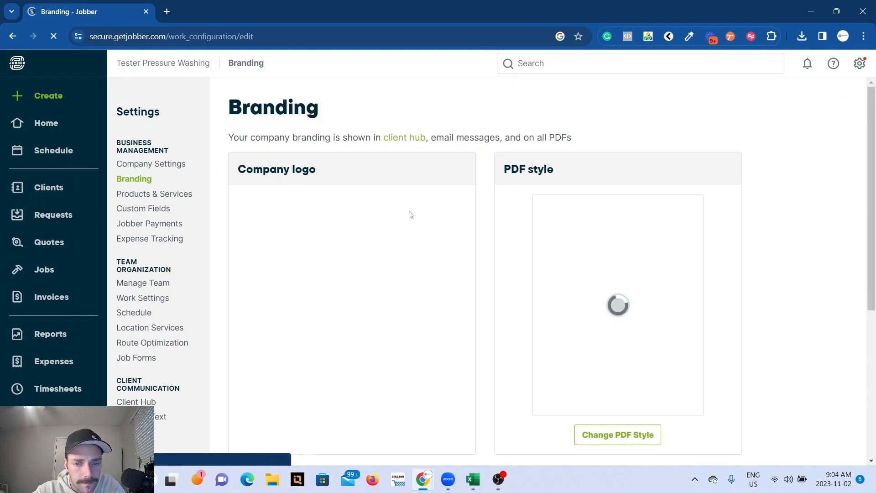
pyautogui.click(340, 287)
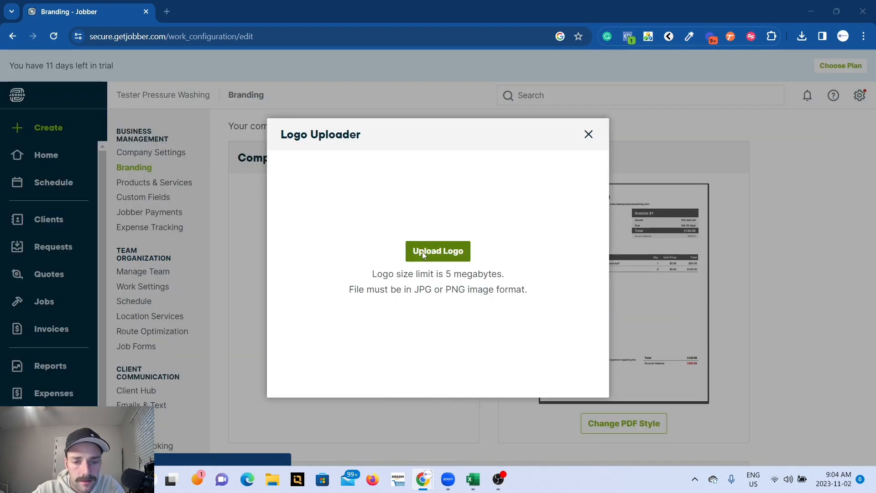
pyautogui.click(422, 251)
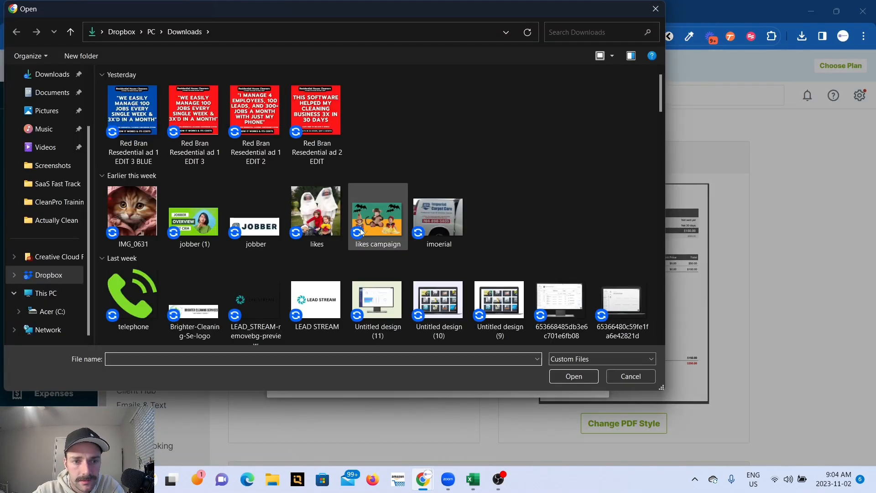
pyautogui.click(237, 205)
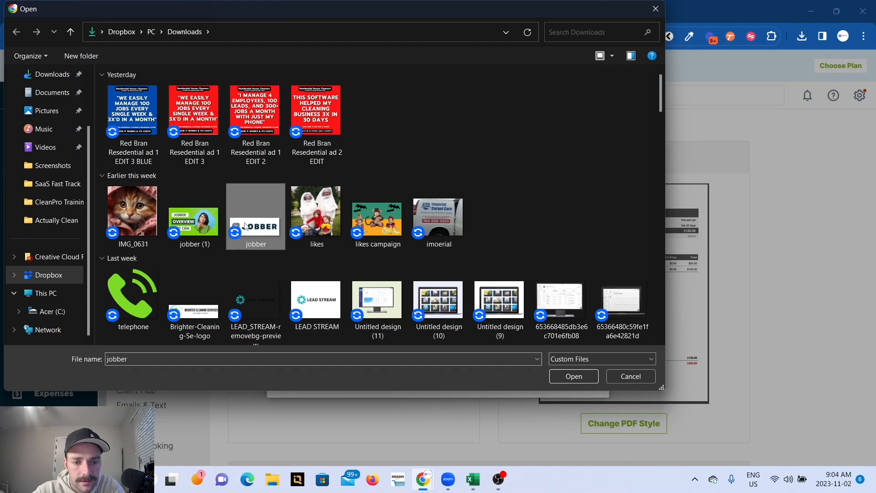
pyautogui.click(573, 376)
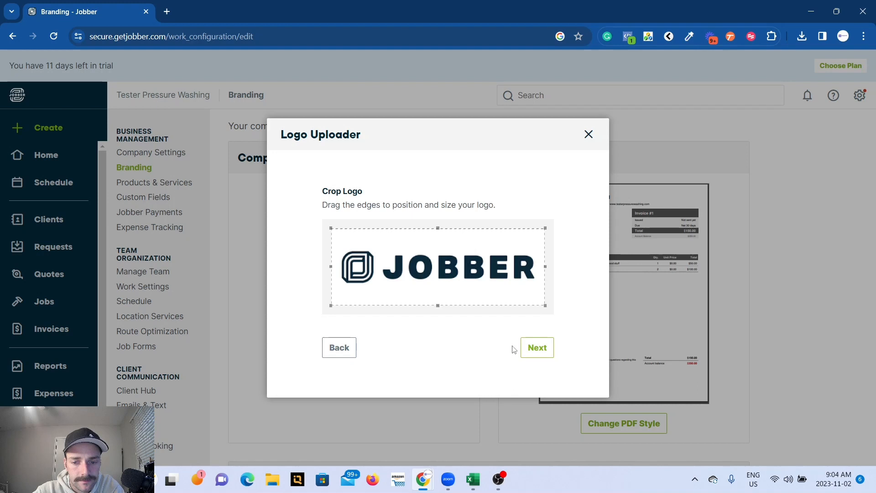
pyautogui.click(539, 350)
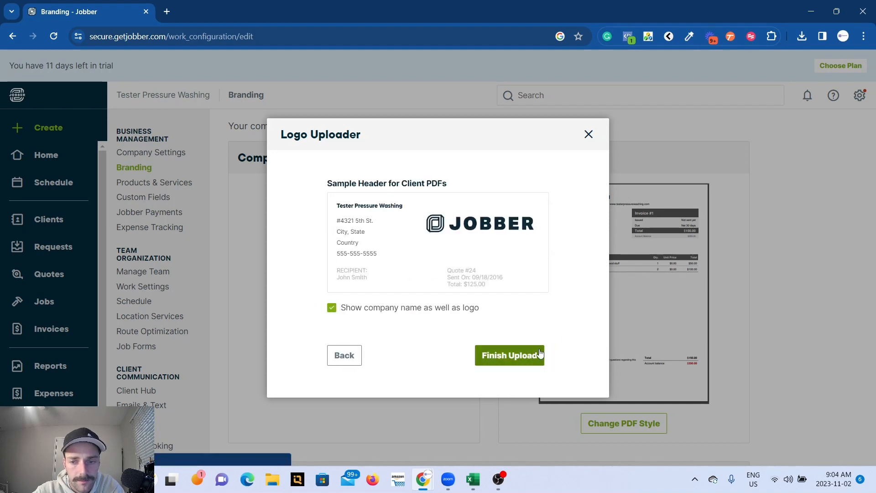
pyautogui.click(499, 359)
# Set the PDF style's header color to Red and its footer font size to 10.
pyautogui.scroll(-2, 588, 281)
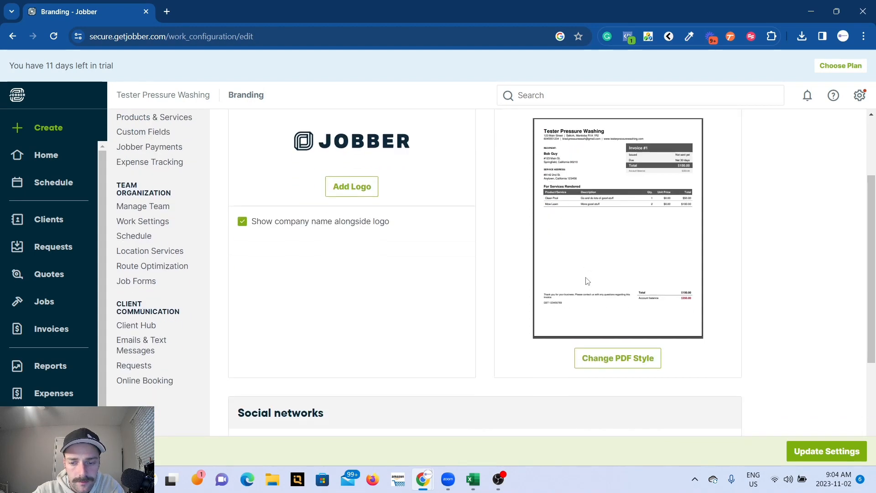
pyautogui.click(595, 360)
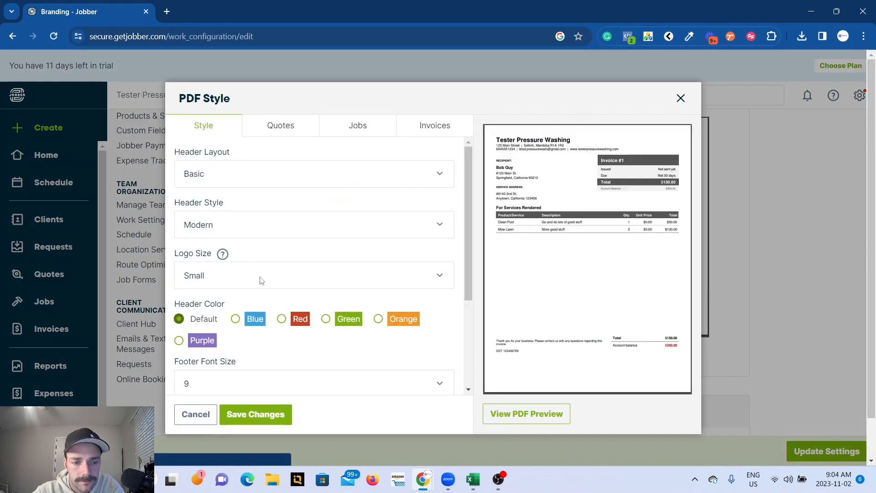
pyautogui.click(284, 321)
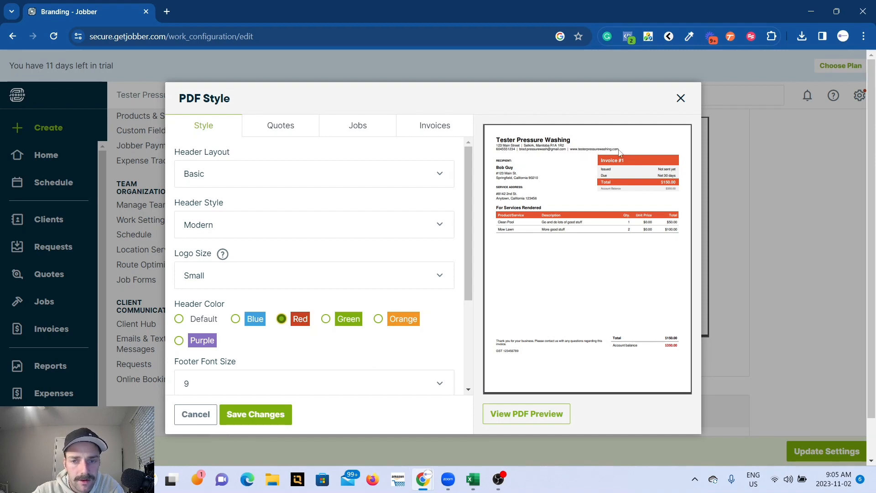
pyautogui.scroll(-1, 290, 261)
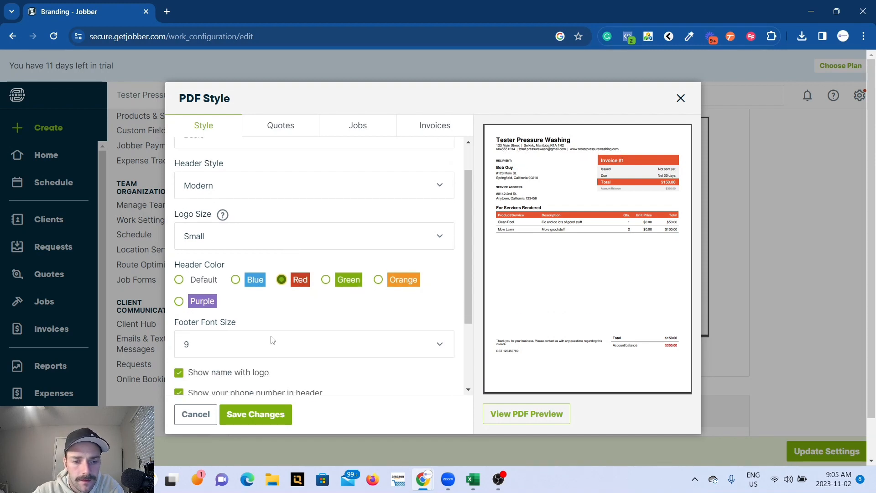
pyautogui.click(272, 349)
pyautogui.click(231, 403)
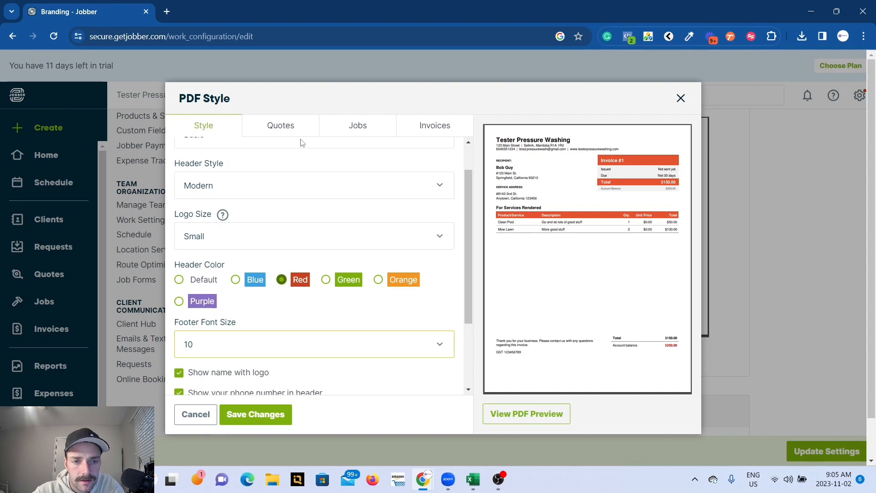
# Try the Clean header style on the PDF and return it to Modern.
pyautogui.click(271, 185)
pyautogui.click(262, 216)
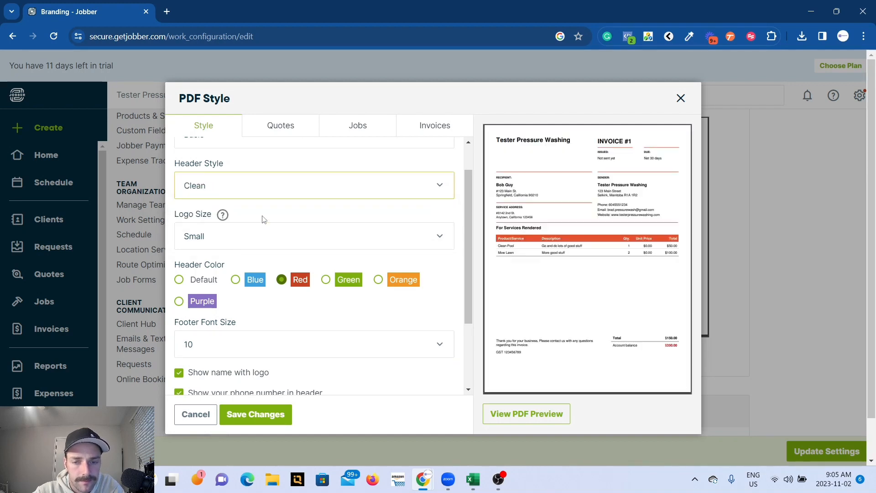
pyautogui.click(274, 195)
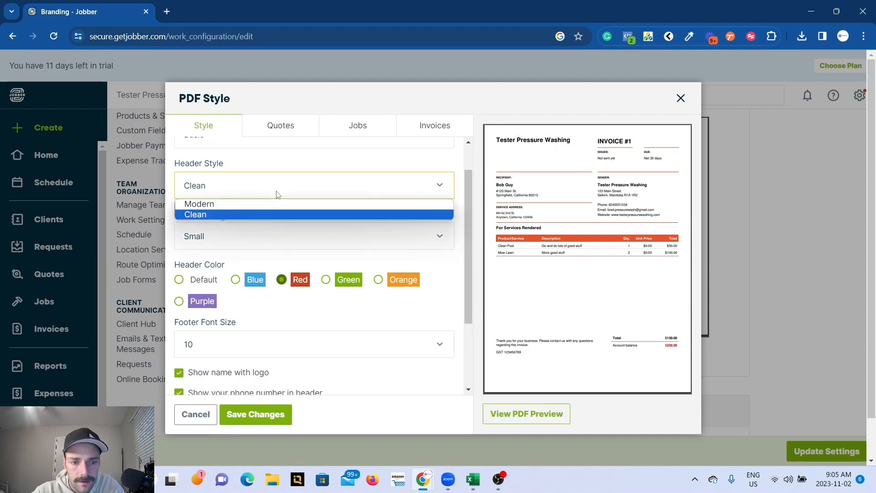
pyautogui.click(274, 205)
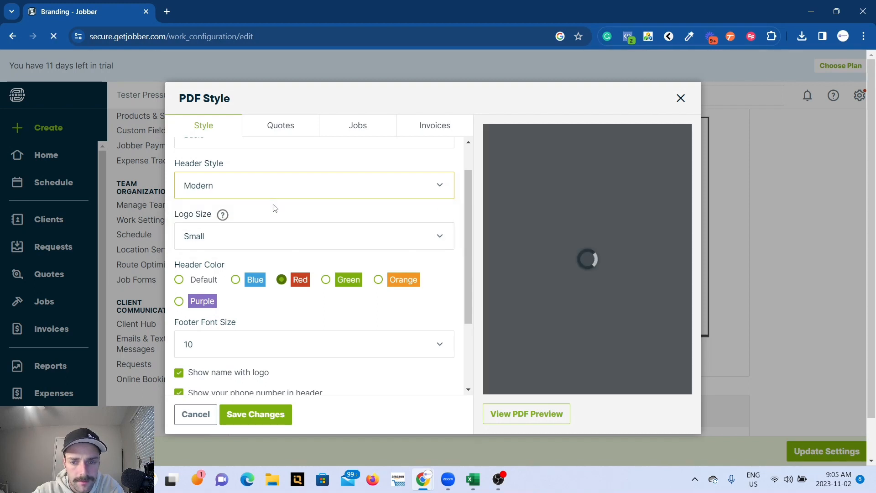
# Enable showing the client phone number in the PDF style.
pyautogui.scroll(-2, 274, 208)
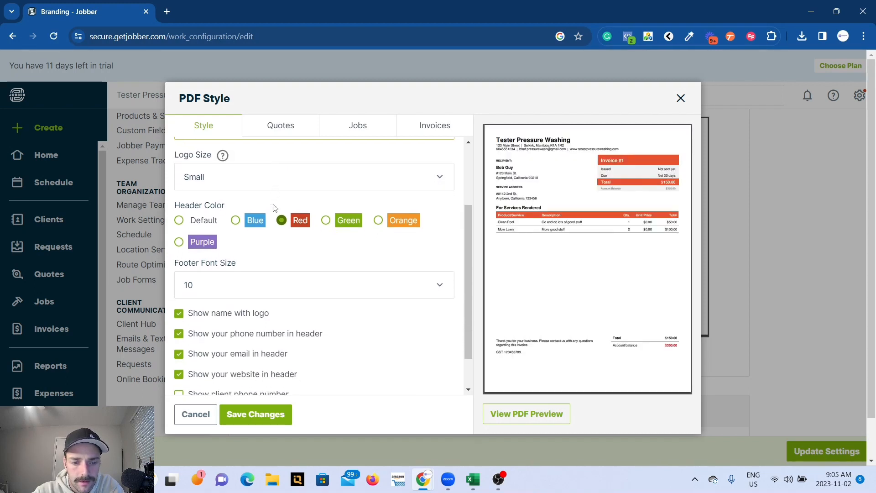
pyautogui.scroll(-1, 189, 304)
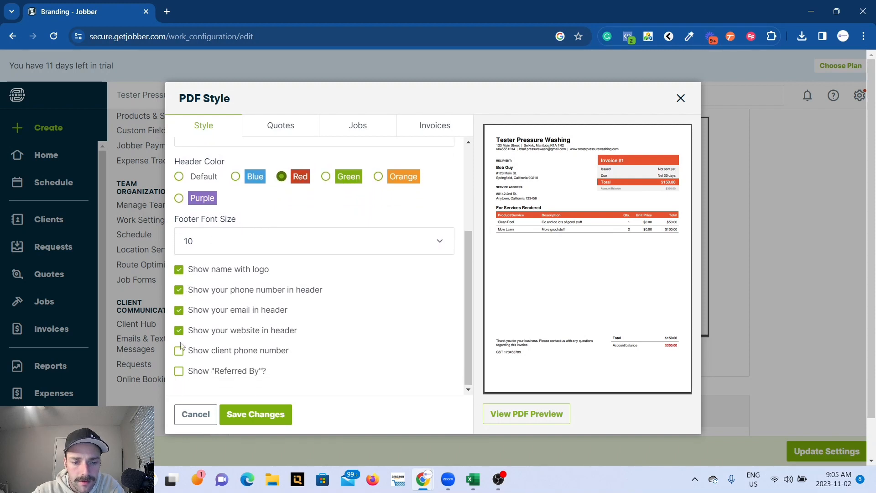
pyautogui.click(179, 352)
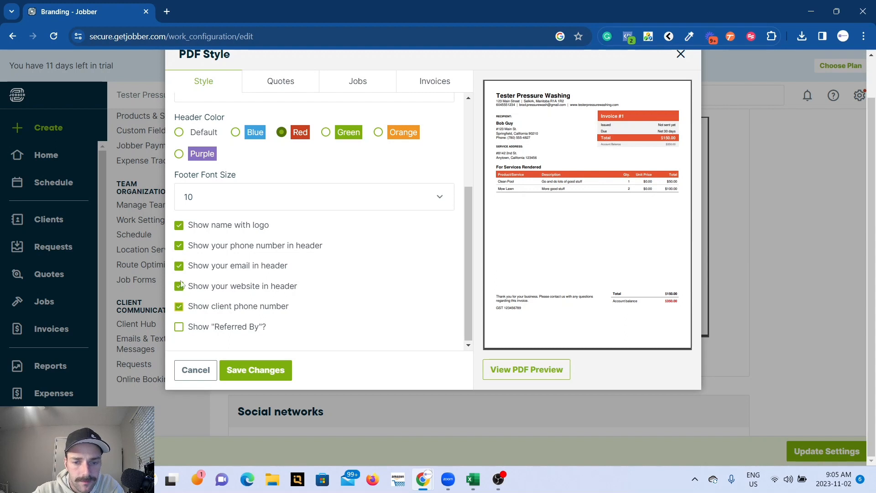
pyautogui.scroll(2, 299, 247)
pyautogui.scroll(1, 297, 244)
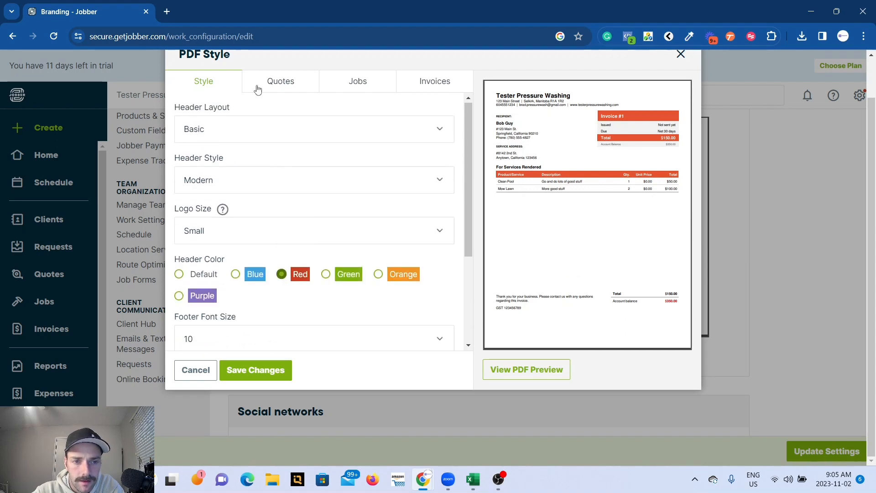
# Look through the PDF style options for quotes, jobs and invoices.
pyautogui.click(258, 87)
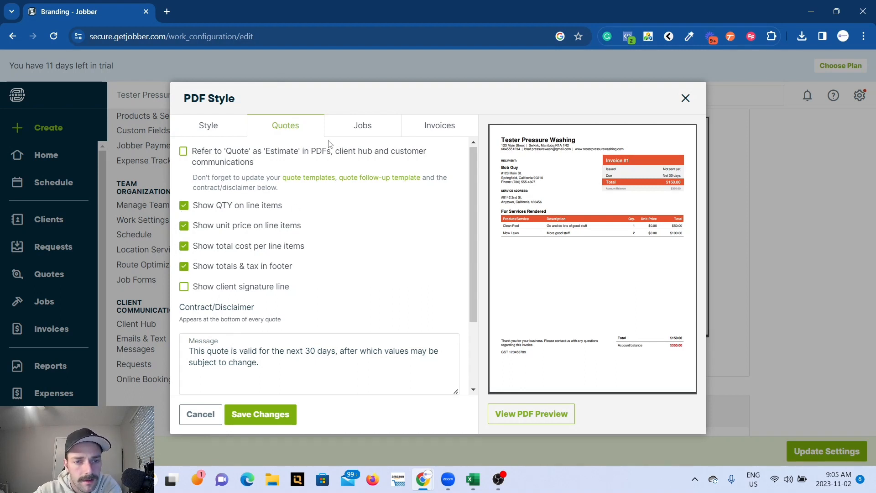
pyautogui.click(358, 130)
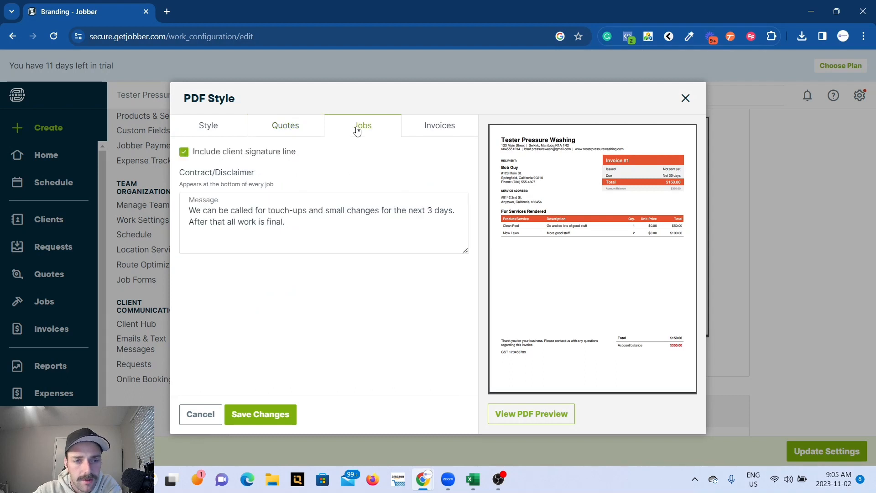
pyautogui.click(425, 129)
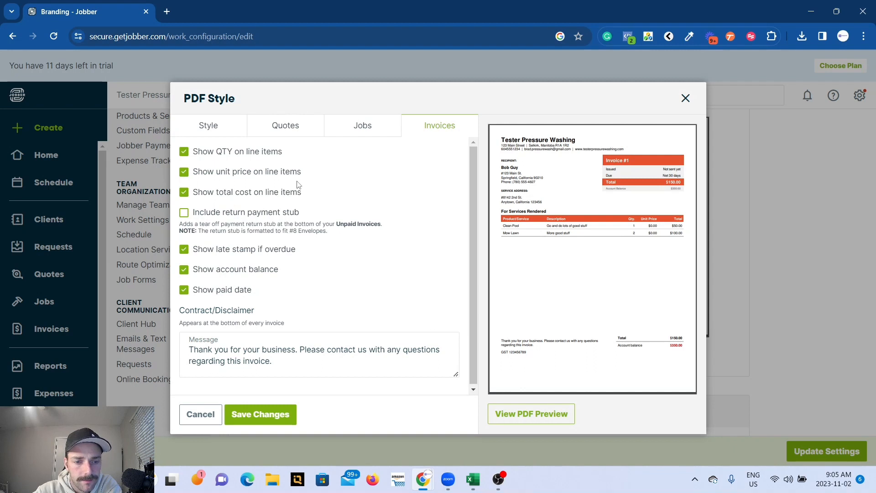
# Enable the client signature line on quote PDFs, keeping the existing contract/disclaimer message.
pyautogui.click(286, 132)
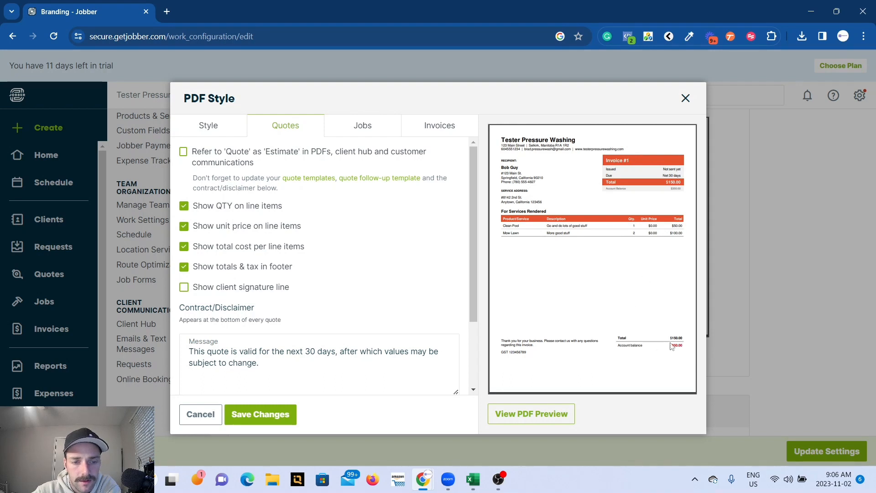
pyautogui.click(185, 289)
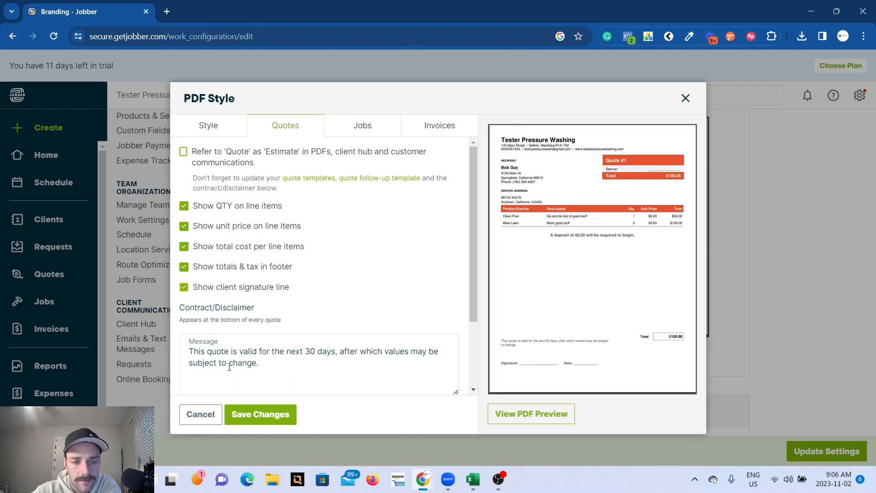
pyautogui.moveTo(259, 365); pyautogui.dragTo(196, 347)
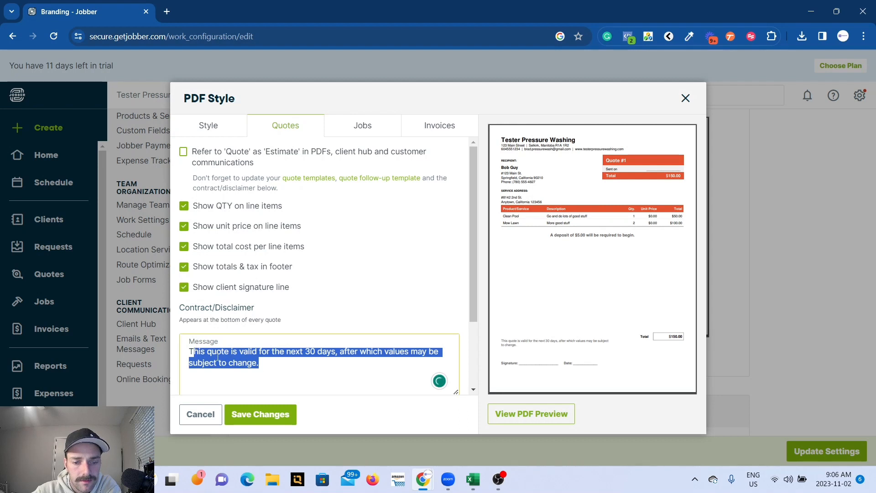
pyautogui.click(217, 355)
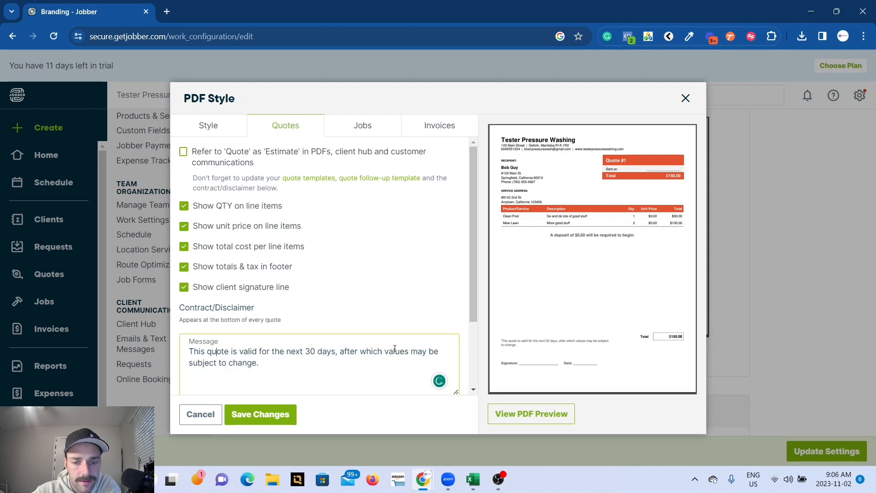
# Open the full quote PDF preview, examine its disclaimer and signature area, and return to the PDF style settings.
pyautogui.click(522, 346)
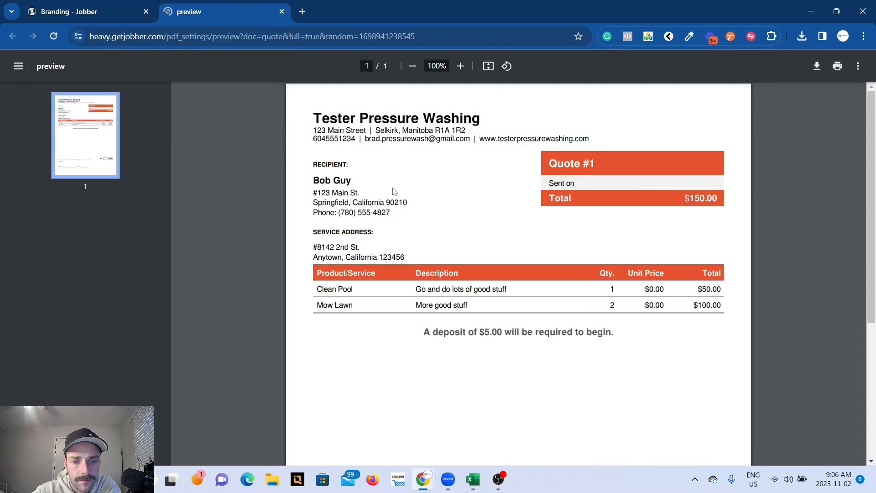
pyautogui.scroll(-5, 500, 291)
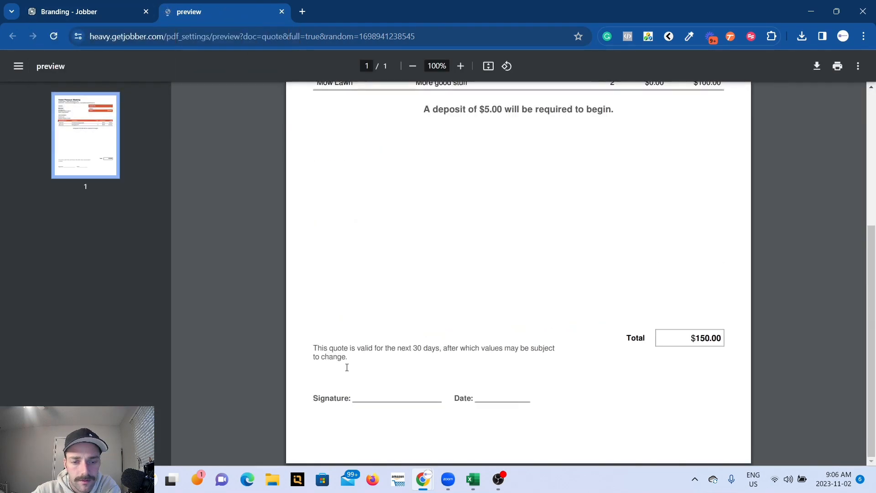
pyautogui.moveTo(348, 357); pyautogui.dragTo(318, 336)
pyautogui.click(114, 7)
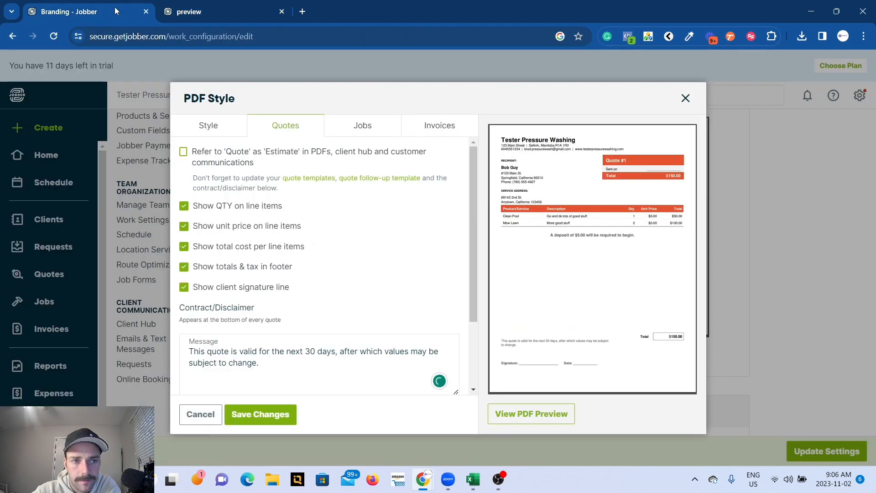
# Review the job and invoice PDF options, including their contract/disclaimer messages.
pyautogui.click(355, 126)
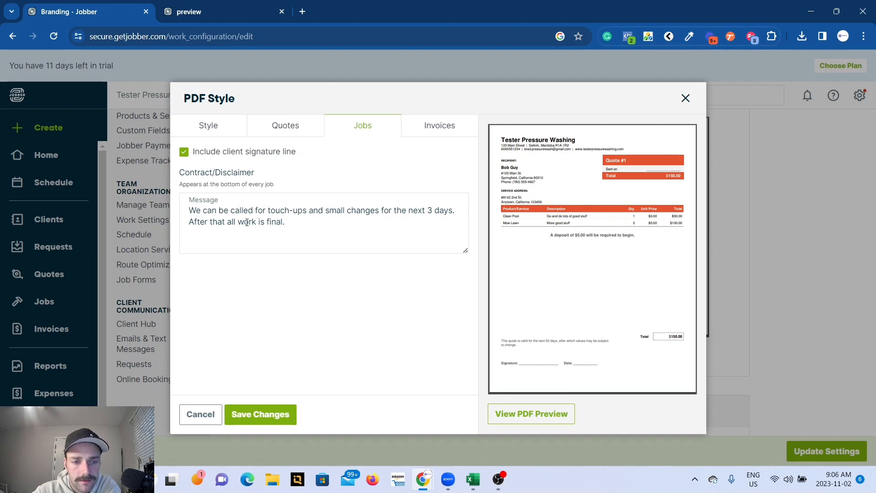
pyautogui.click(447, 125)
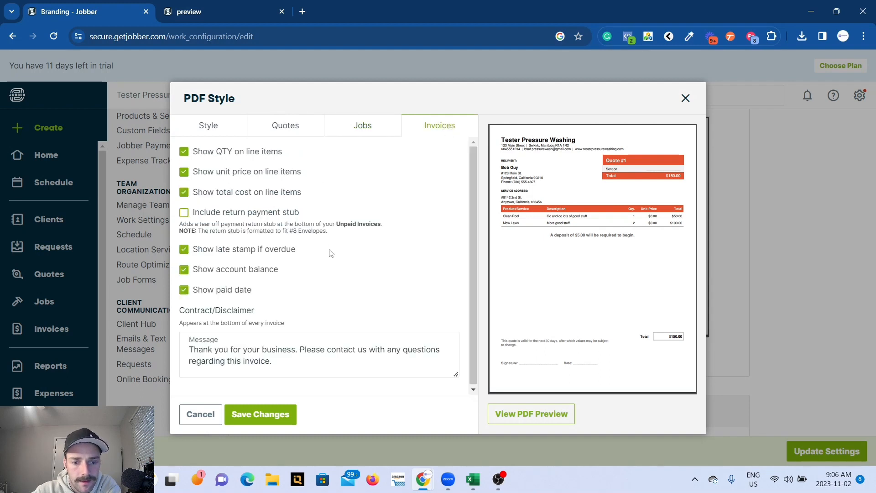
# Examine the quote PDF preview again from header to footer, and close the PDF style settings without saving.
pyautogui.click(509, 413)
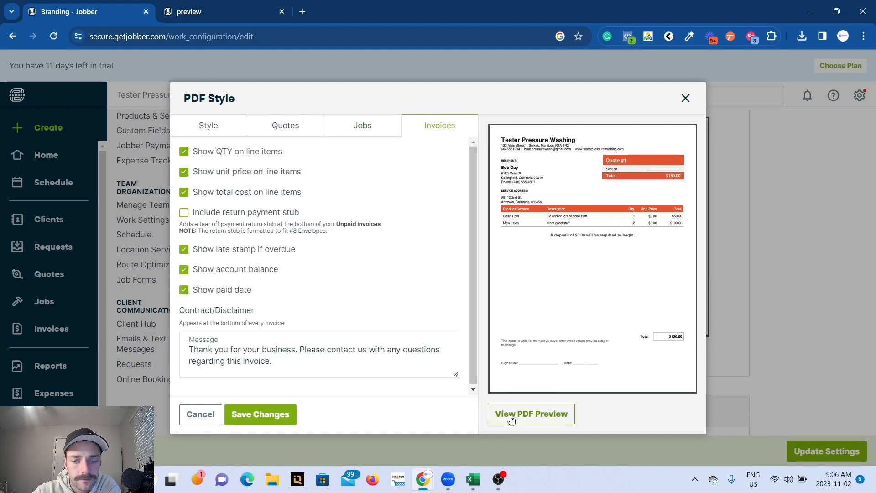
pyautogui.click(221, 18)
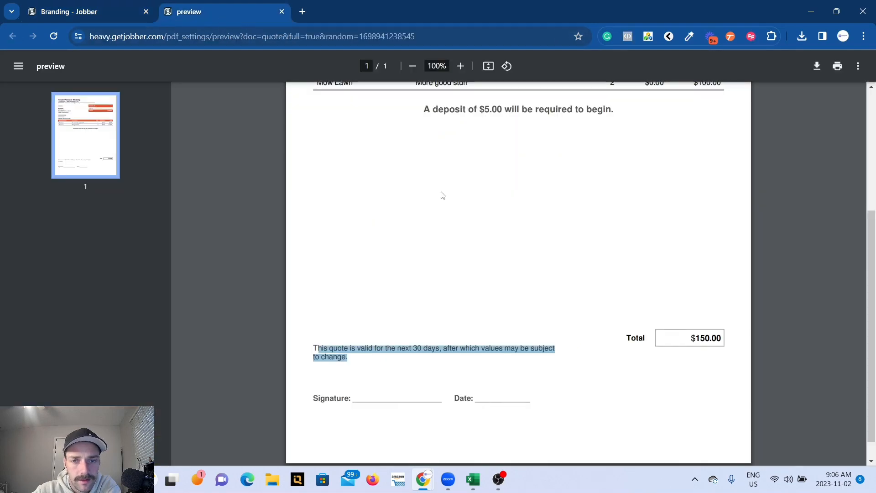
pyautogui.scroll(5, 441, 195)
pyautogui.scroll(-1, 443, 196)
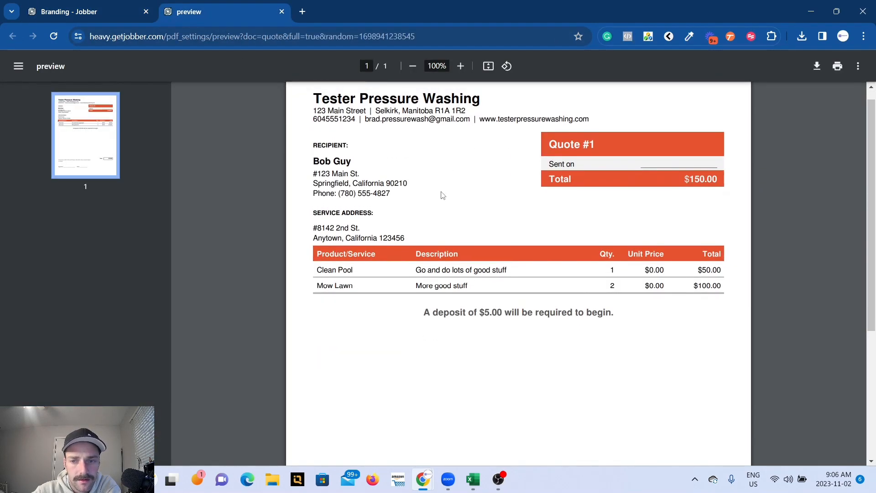
pyautogui.scroll(1, 441, 195)
pyautogui.scroll(-5, 440, 195)
pyautogui.scroll(5, 442, 196)
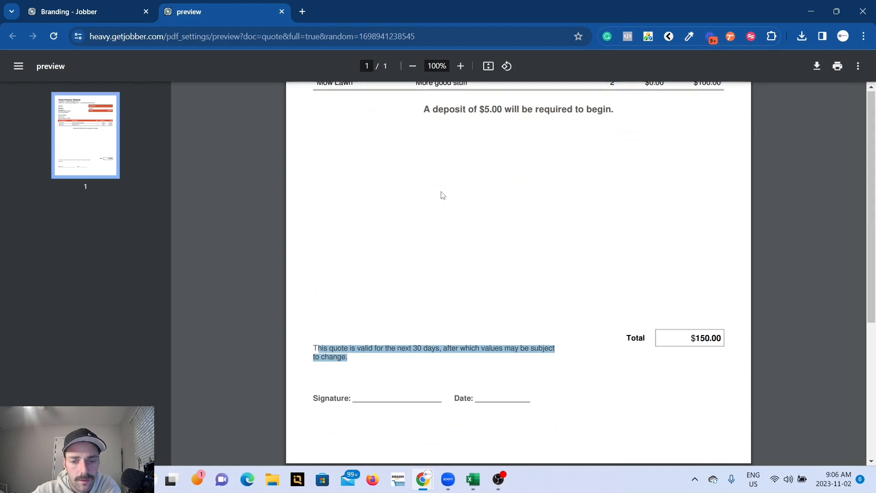
pyautogui.click(77, 12)
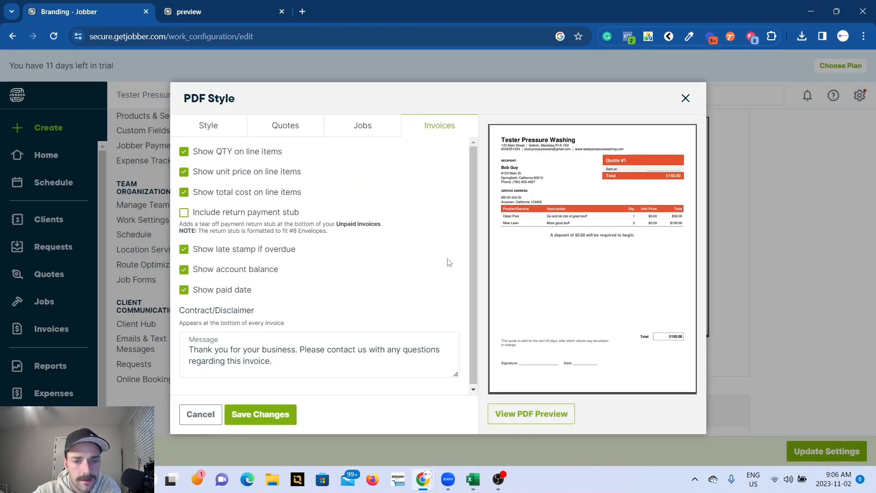
pyautogui.click(685, 98)
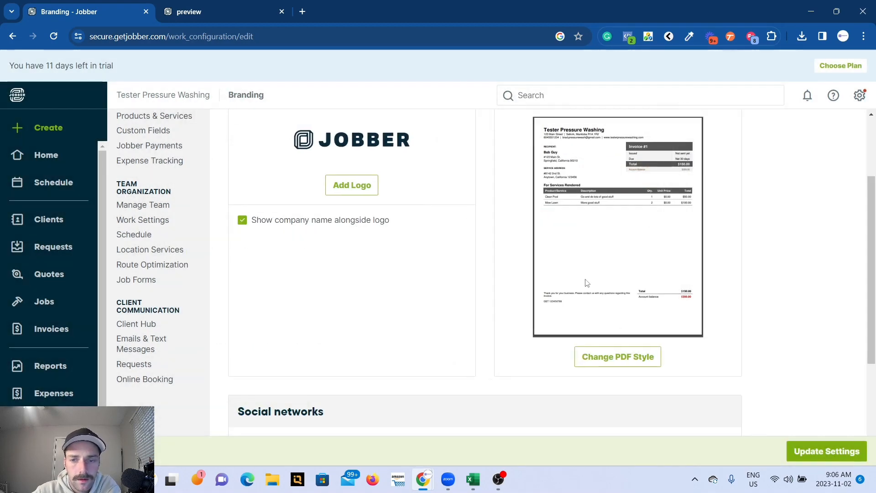
# Check the social network URL fields, leave them blank, and save the branding settings.
pyautogui.scroll(-4, 586, 279)
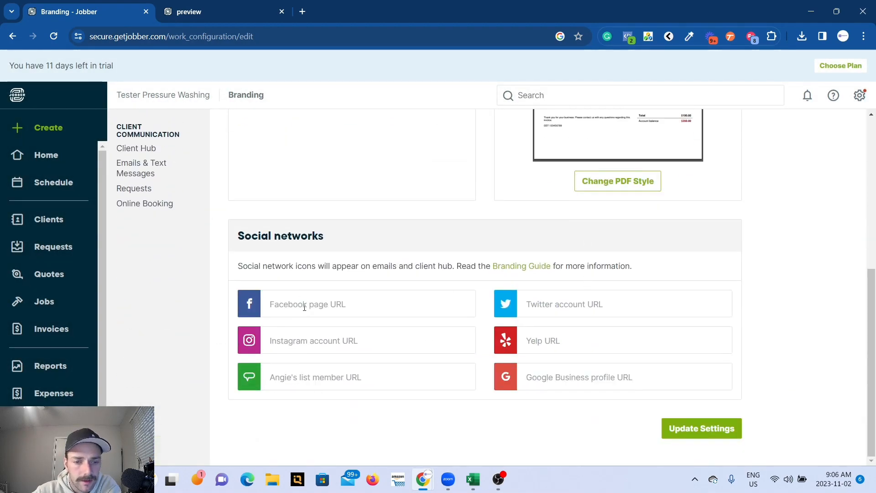
pyautogui.click(304, 305)
pyautogui.click(352, 345)
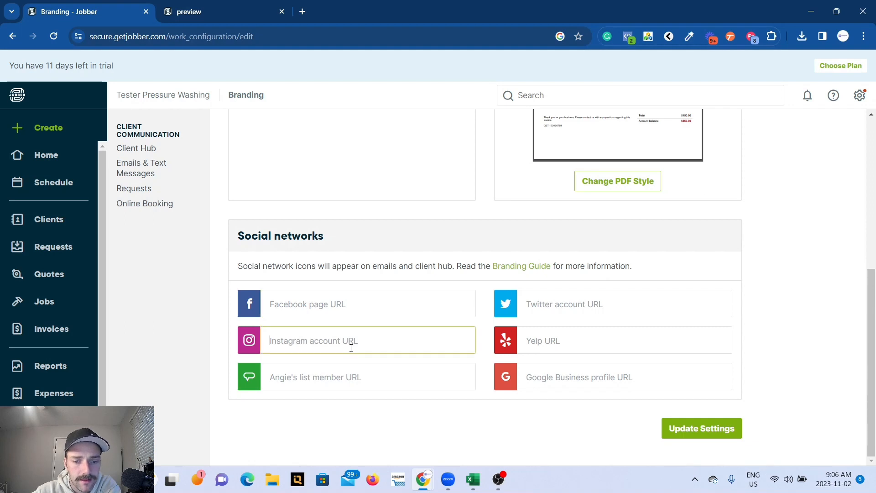
pyautogui.click(348, 381)
pyautogui.click(585, 375)
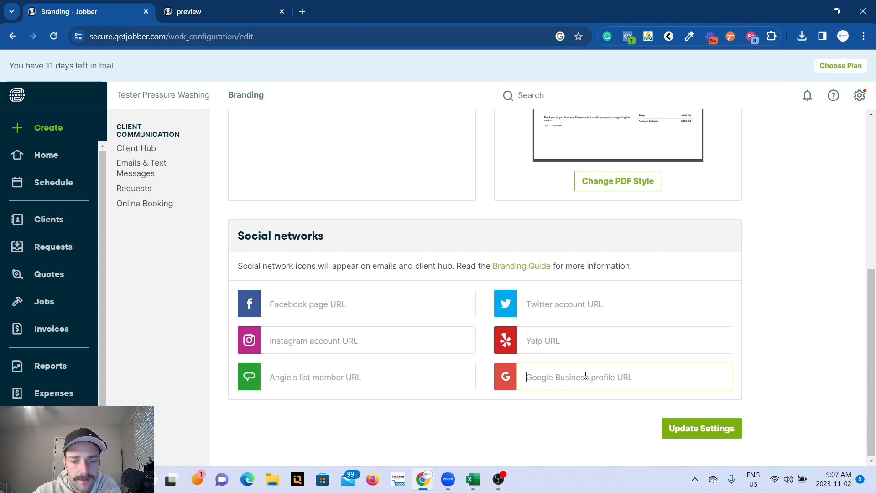
pyautogui.click(446, 306)
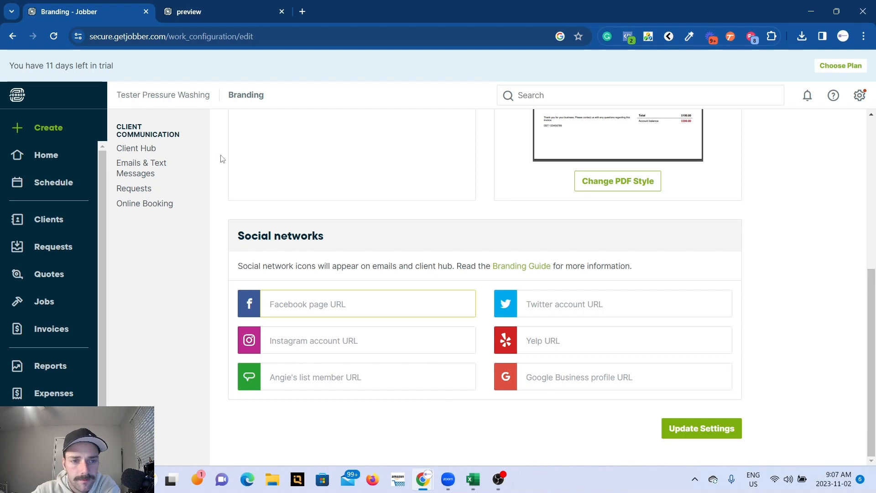
pyautogui.click(727, 429)
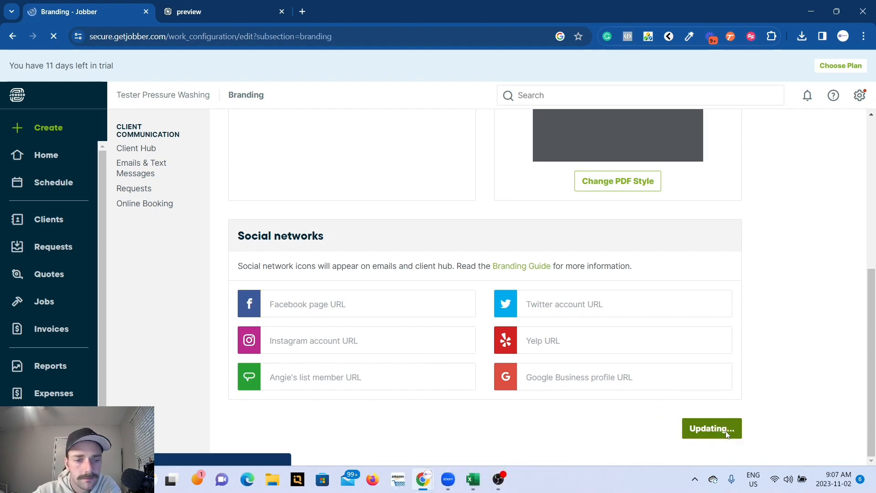
# Open the Products & Services settings and look through the list of service items.
pyautogui.click(140, 203)
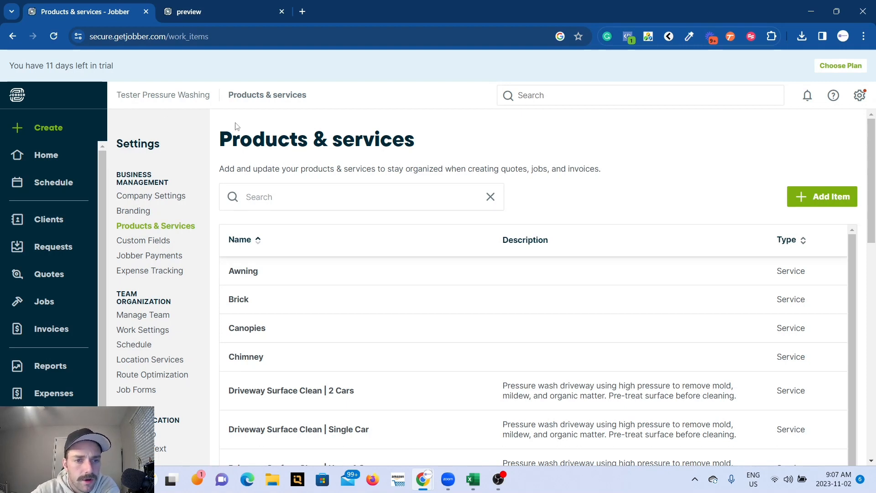
pyautogui.moveTo(119, 98); pyautogui.dragTo(221, 105)
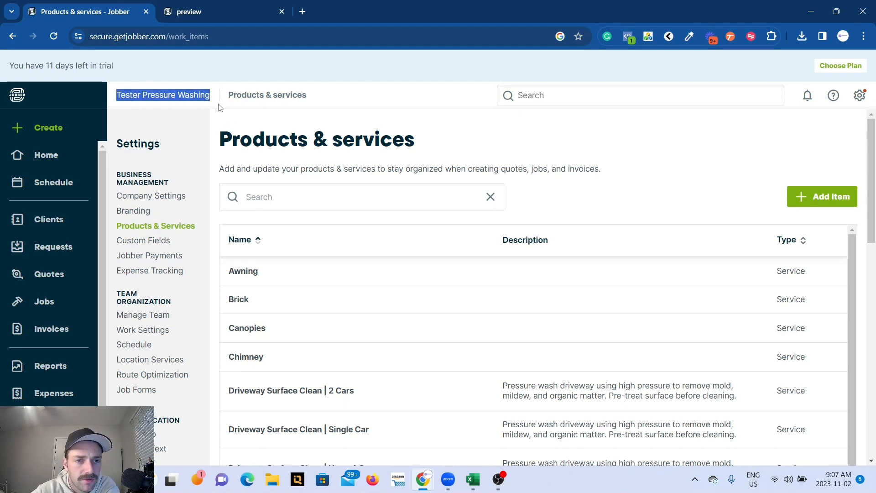
pyautogui.click(233, 126)
pyautogui.scroll(-2, 298, 309)
pyautogui.scroll(-5, 366, 357)
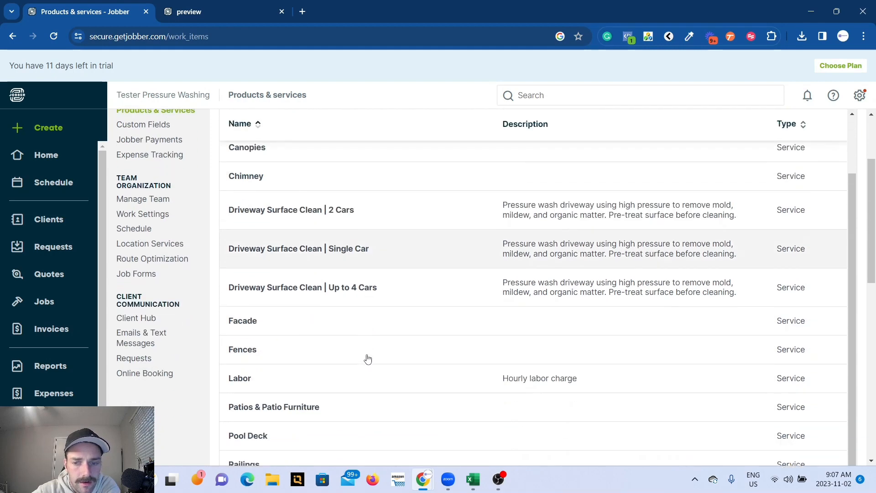
pyautogui.scroll(-3, 366, 355)
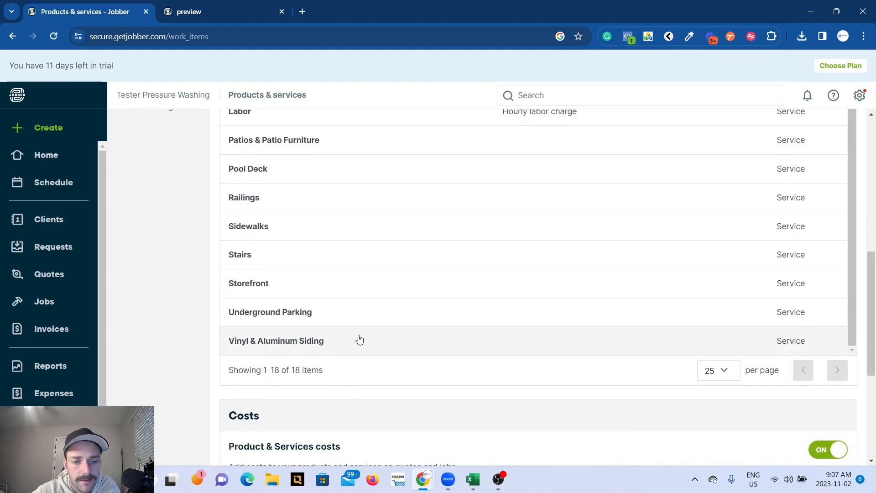
pyautogui.scroll(2, 374, 275)
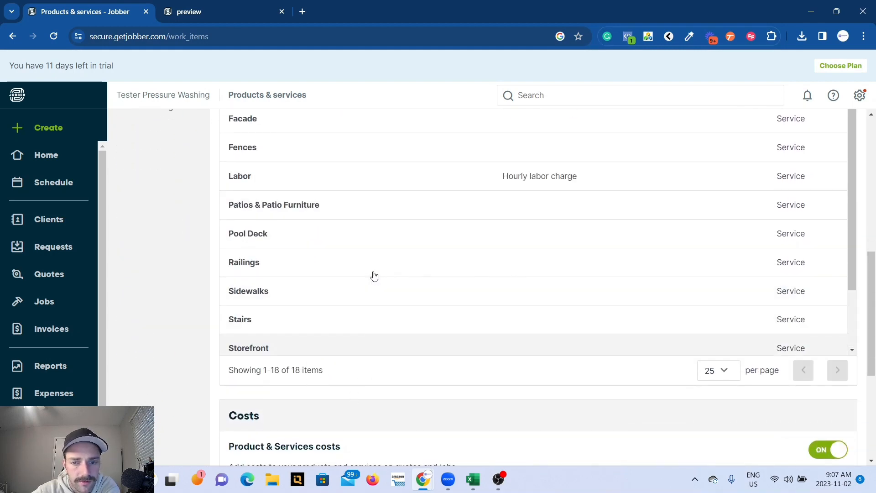
# Create a service item named Moss Removal with the description "Kill all living organisms on roof", a unit price of $0.30 and a photo.
pyautogui.scroll(10, 374, 276)
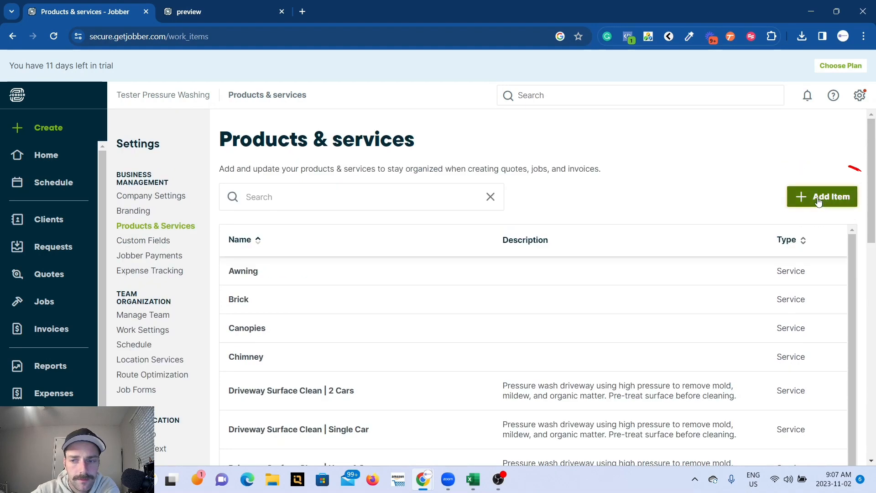
pyautogui.click(818, 202)
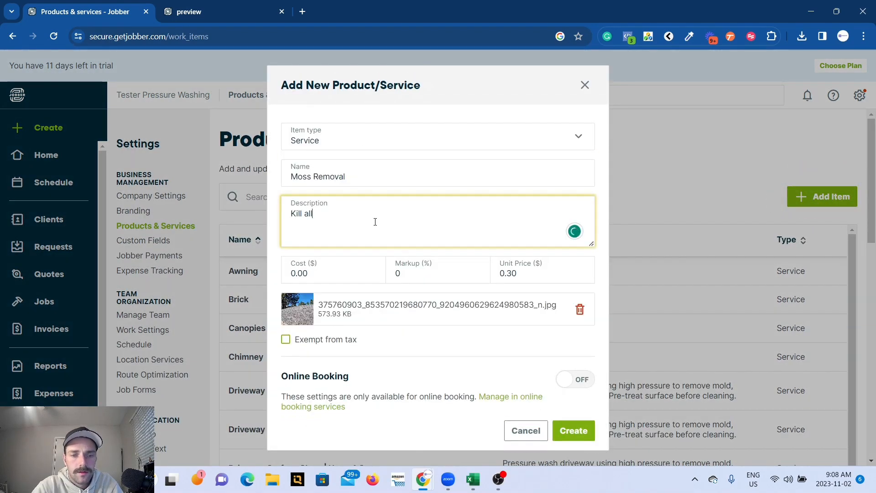
pyautogui.write('living')
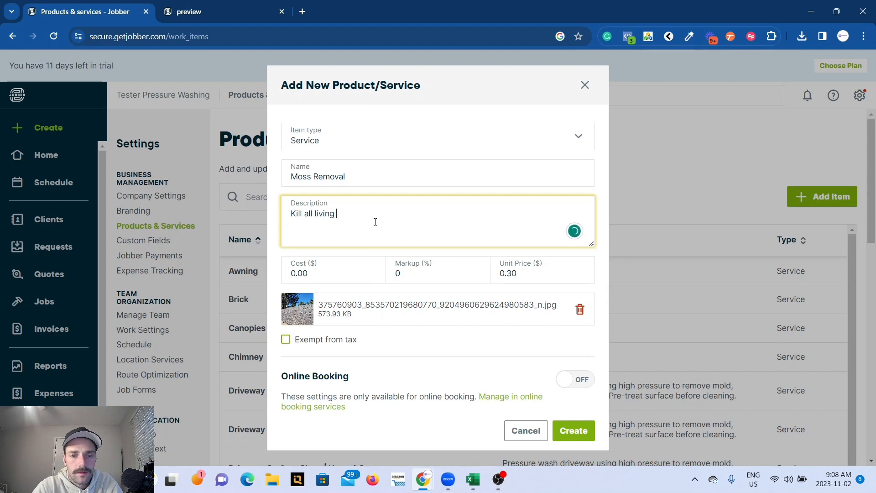
pyautogui.write(' organisms')
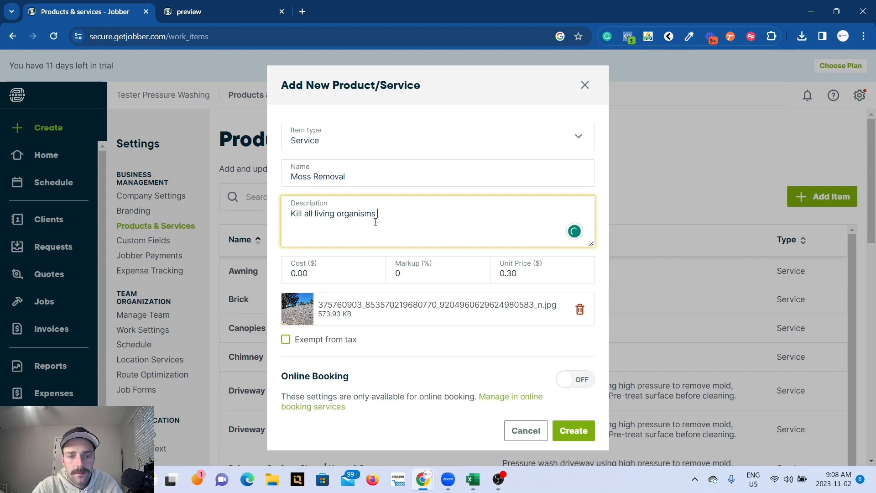
pyautogui.write(' on roo')
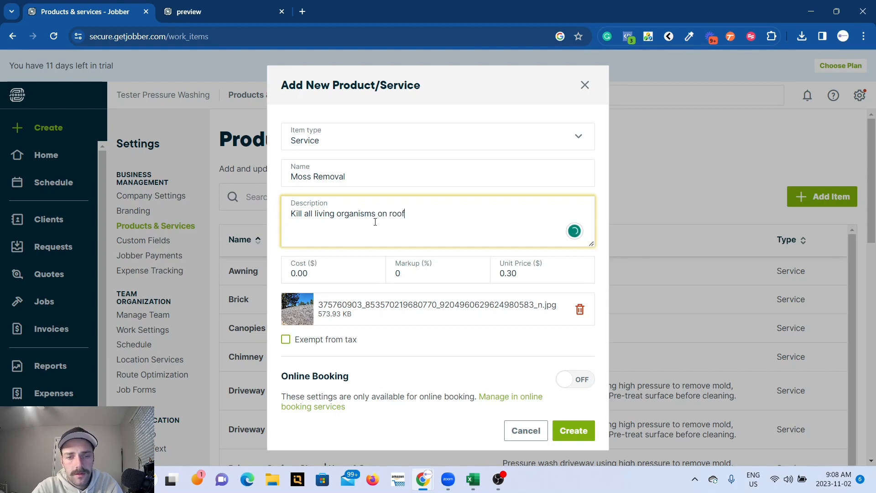
pyautogui.write('f')
pyautogui.click(573, 430)
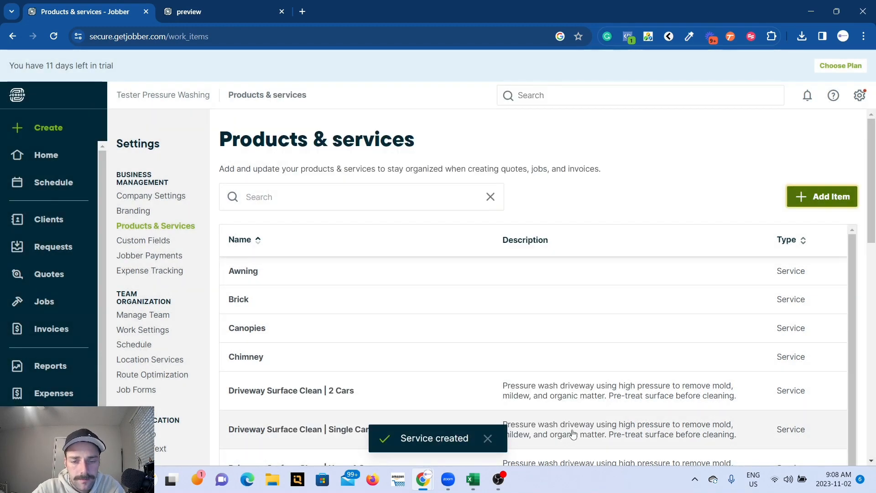
# Review the product and service costs setting and the CSV import and export options beneath the item list.
pyautogui.scroll(-5, 573, 433)
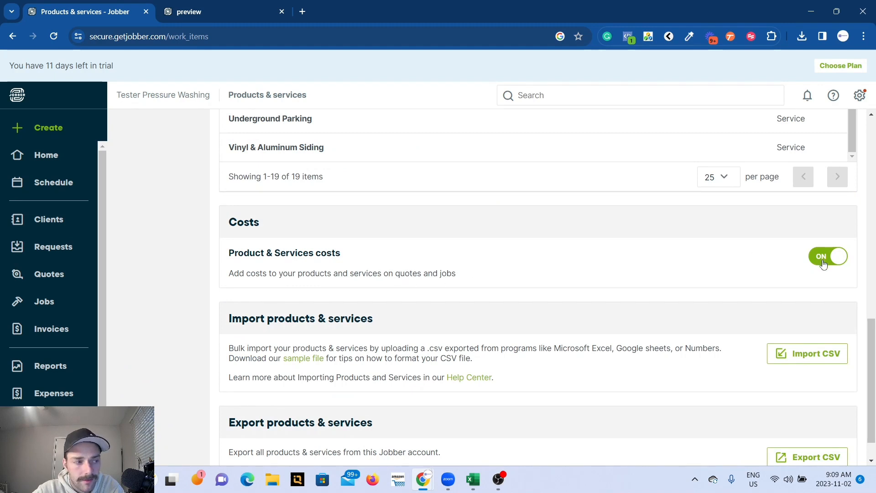
pyautogui.scroll(-1, 732, 256)
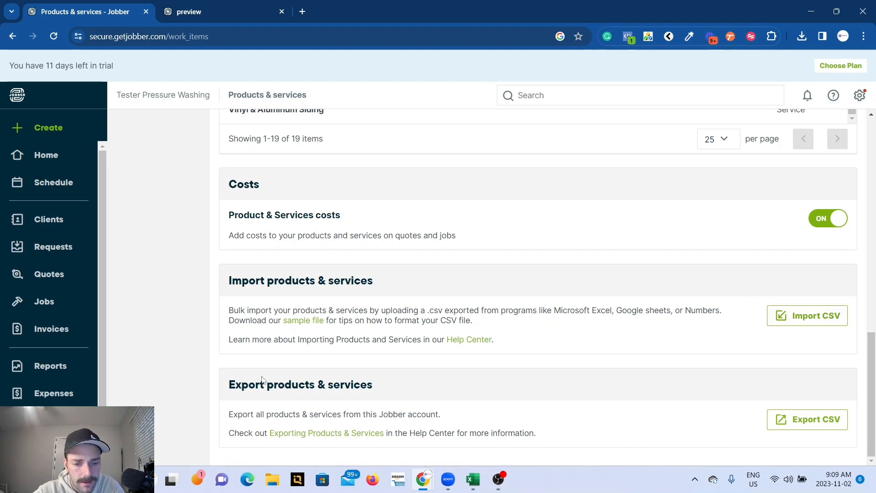
pyautogui.scroll(15, 391, 382)
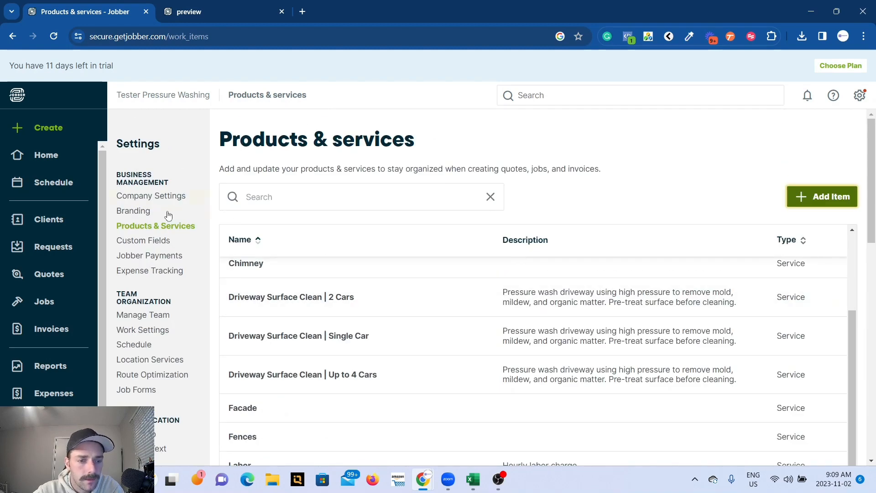
# Open the custom fields settings and review the client, property, quote, job, invoice and team sections.
pyautogui.click(147, 245)
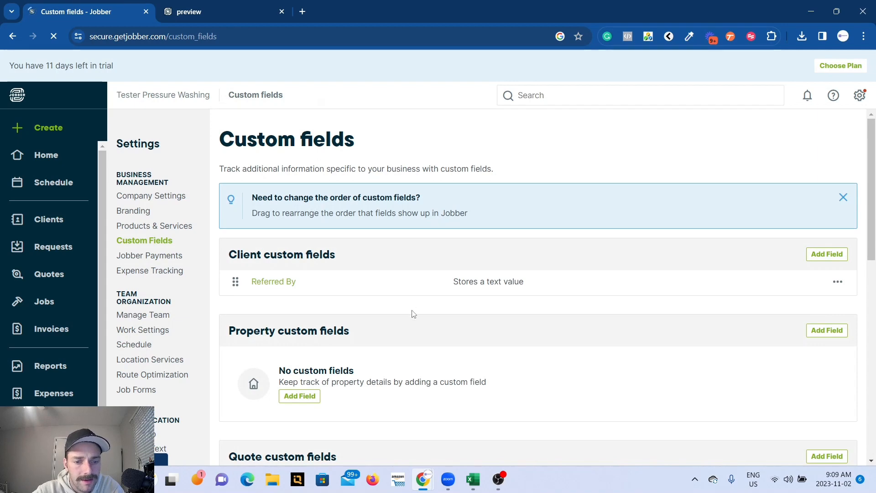
pyautogui.scroll(-10, 411, 313)
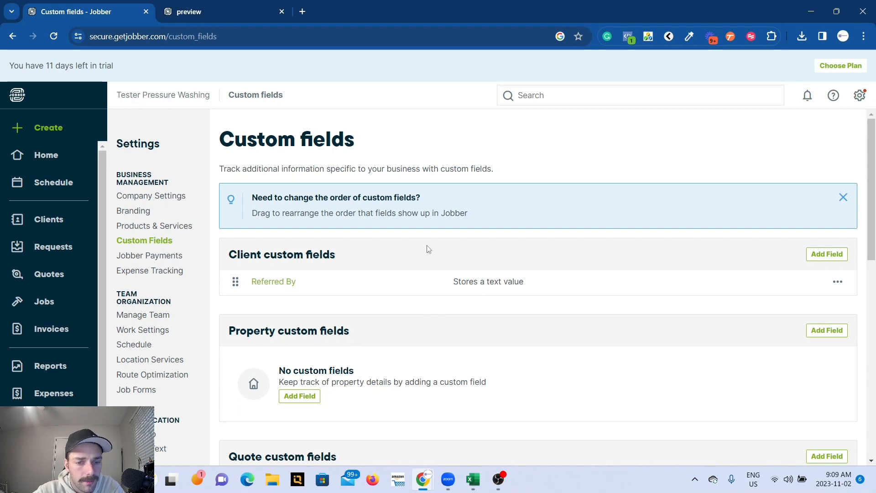
pyautogui.scroll(-3, 428, 249)
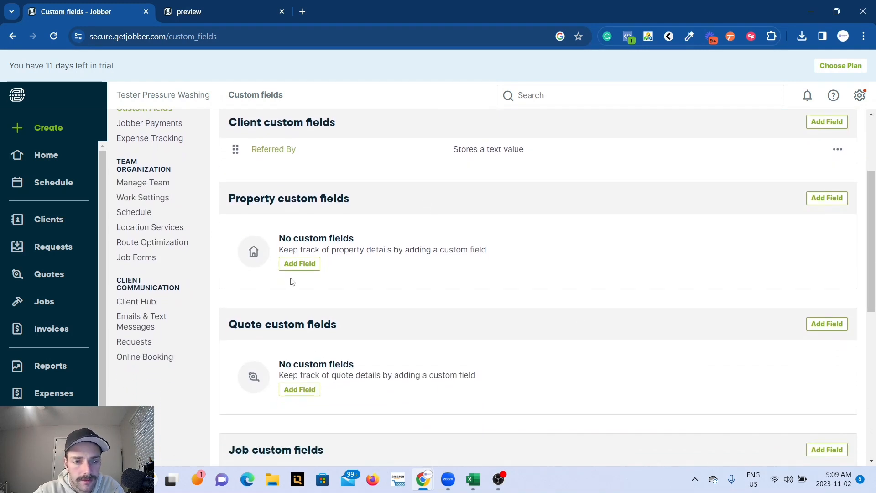
pyautogui.scroll(-4, 292, 216)
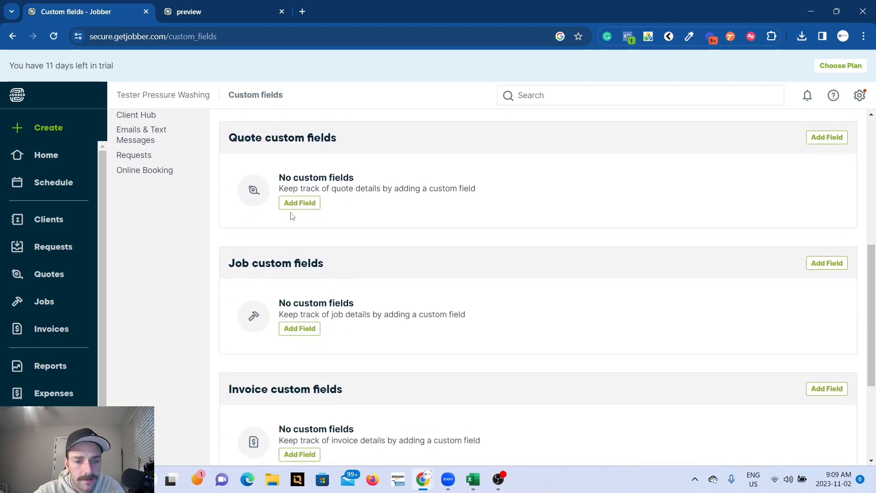
pyautogui.scroll(-4, 286, 291)
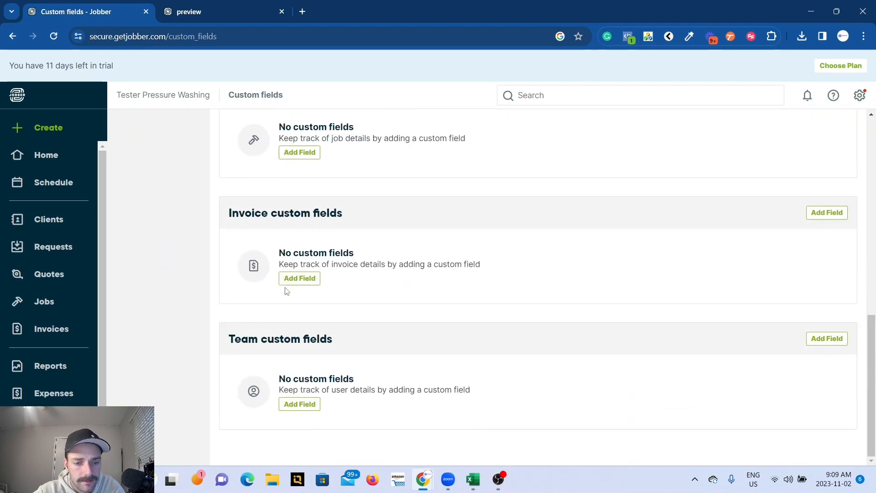
pyautogui.scroll(12, 286, 291)
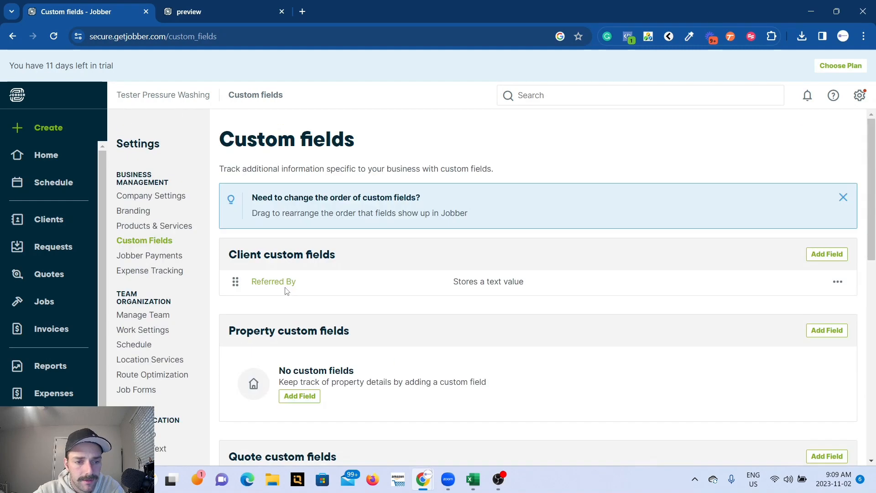
# Open the Jobber Payments settings and read the payment features, business verification and bank deposit requirements.
pyautogui.click(160, 258)
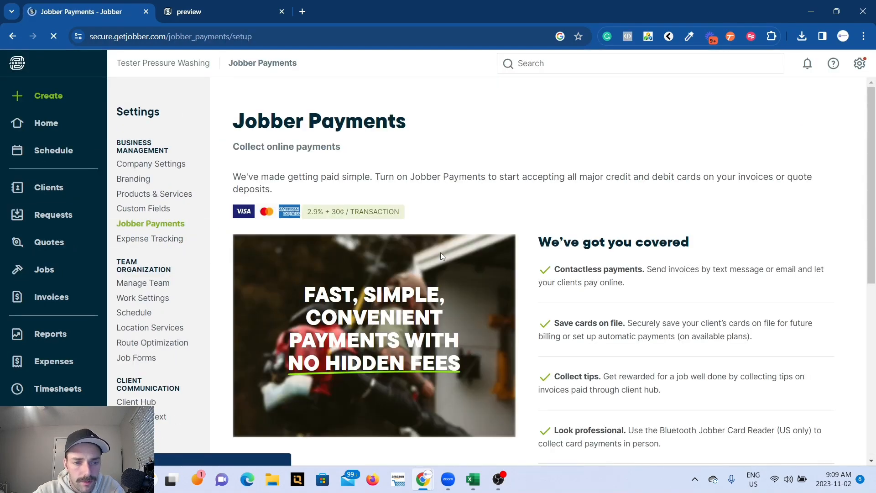
pyautogui.scroll(-8, 452, 183)
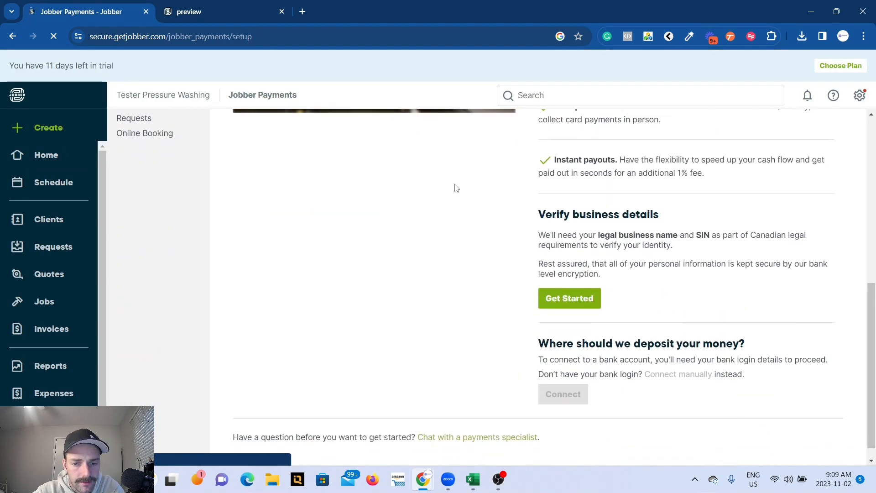
pyautogui.moveTo(542, 207); pyautogui.dragTo(580, 259)
pyautogui.click(493, 335)
pyautogui.scroll(-1, 483, 335)
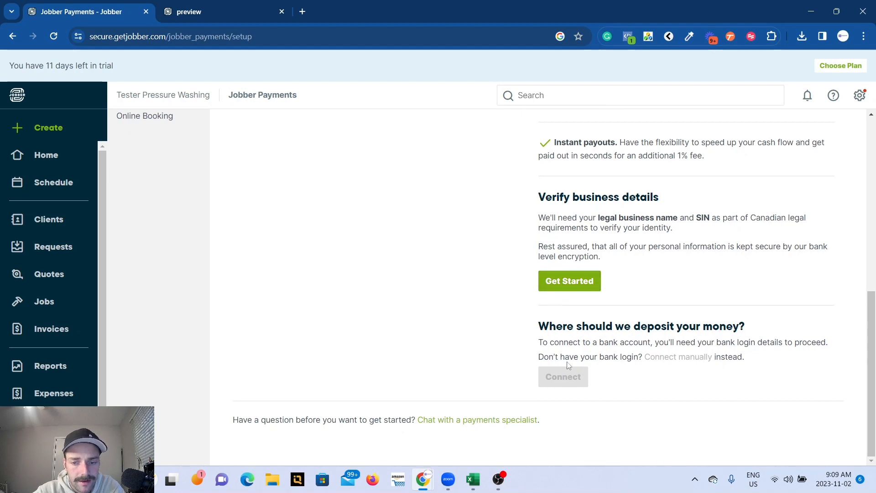
pyautogui.scroll(7, 390, 322)
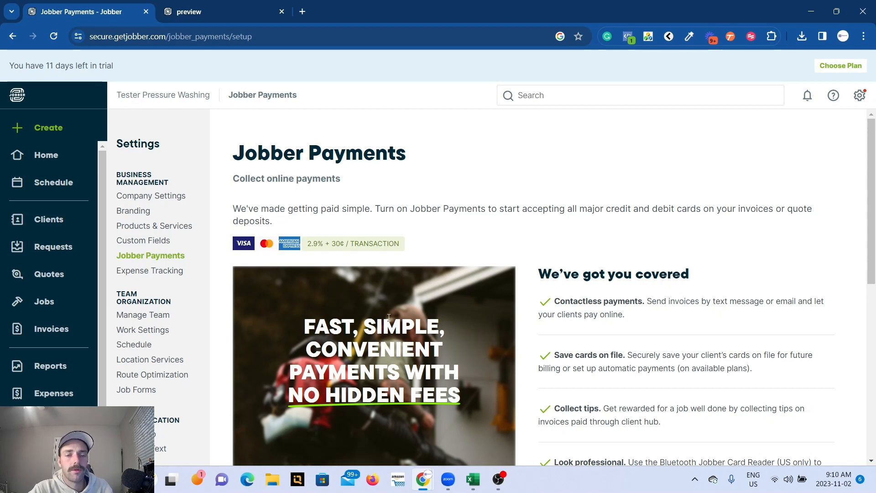
# Check the expense tracking settings, and examine the Home dashboard with its create-new actions and insights.
pyautogui.click(159, 273)
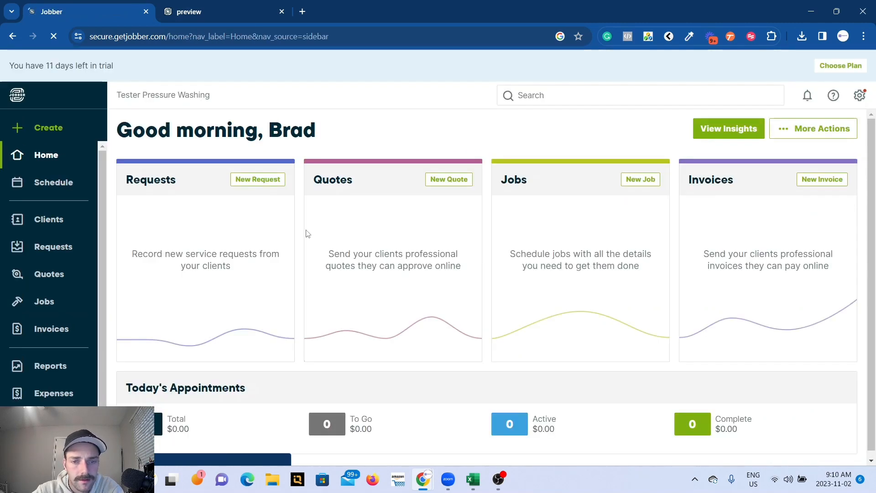
pyautogui.scroll(-1, 308, 234)
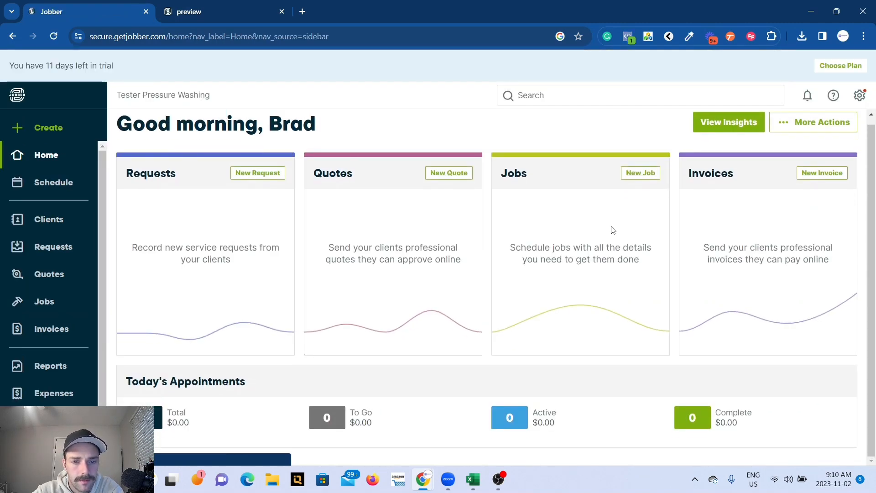
pyautogui.click(831, 128)
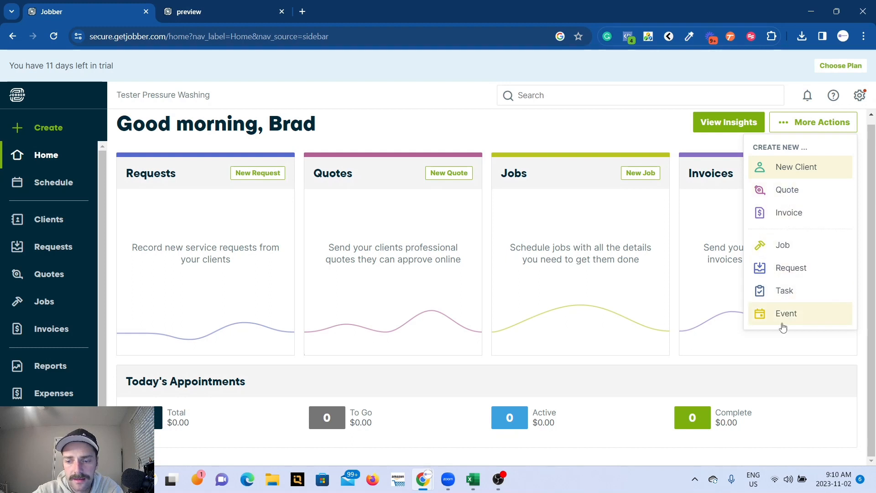
pyautogui.click(637, 133)
pyautogui.click(719, 130)
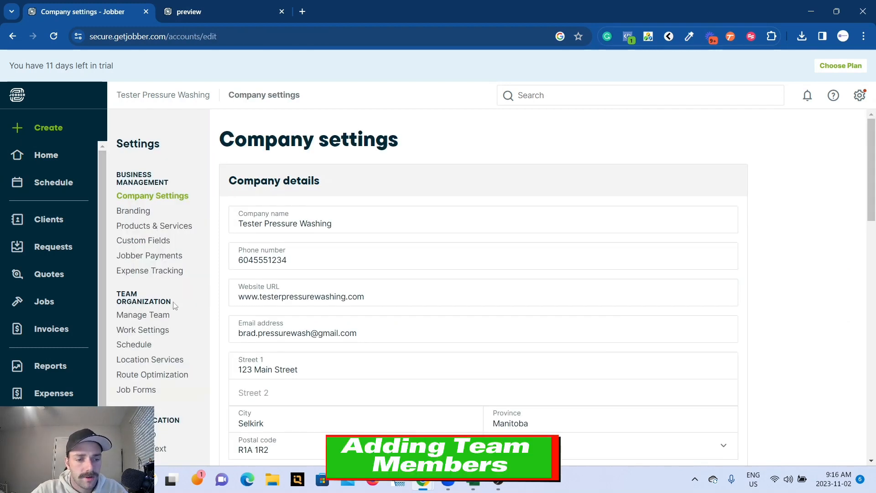
# Open the team management settings and compare the user limits of the Core, Connect and Grow plans.
pyautogui.click(152, 313)
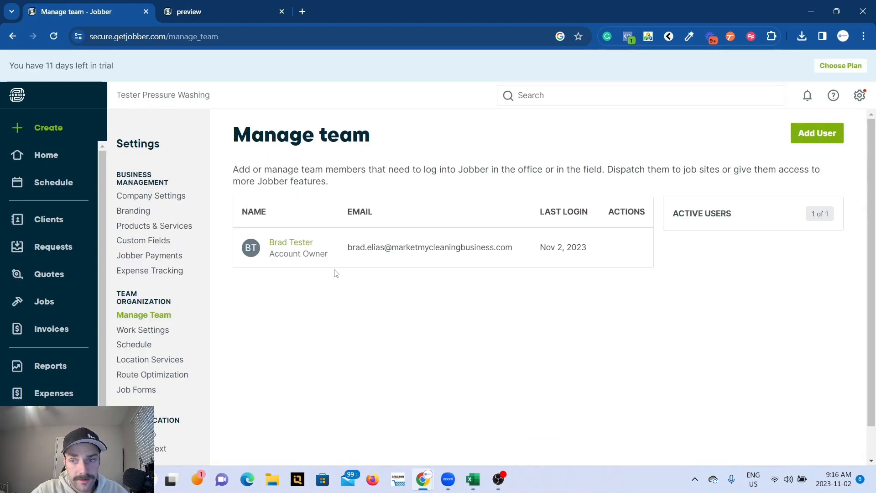
pyautogui.click(839, 66)
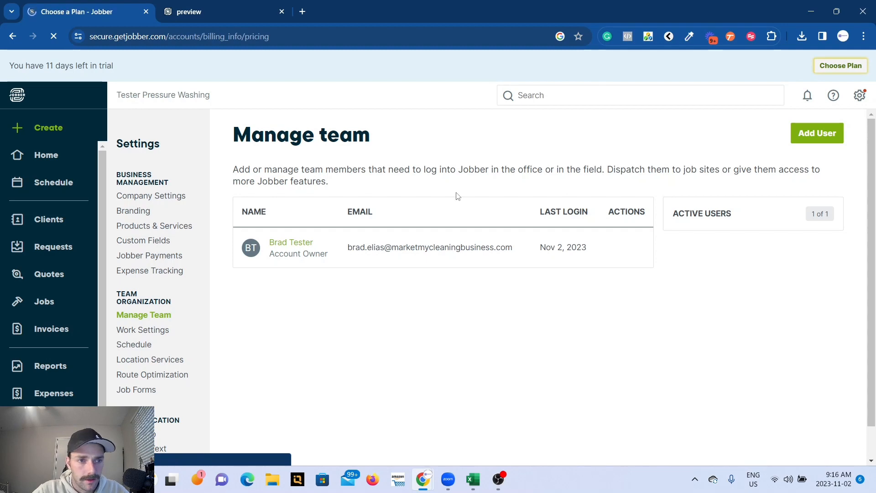
pyautogui.scroll(-3, 372, 372)
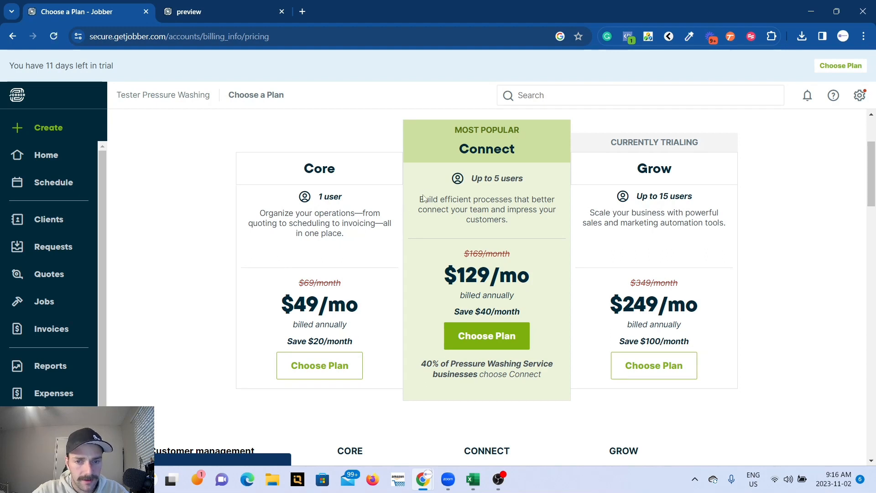
pyautogui.moveTo(469, 180); pyautogui.dragTo(528, 184)
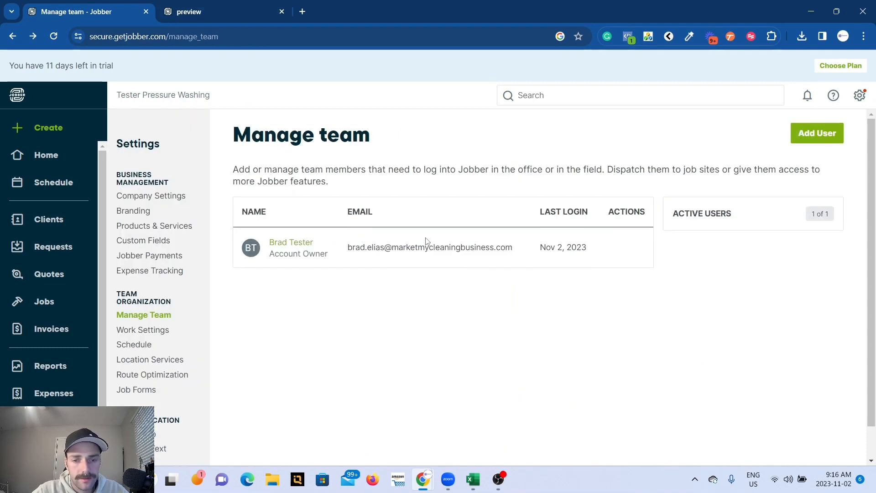
# Open the account owner's user profile and set the employee labour cost to $18.00 per hour.
pyautogui.click(304, 242)
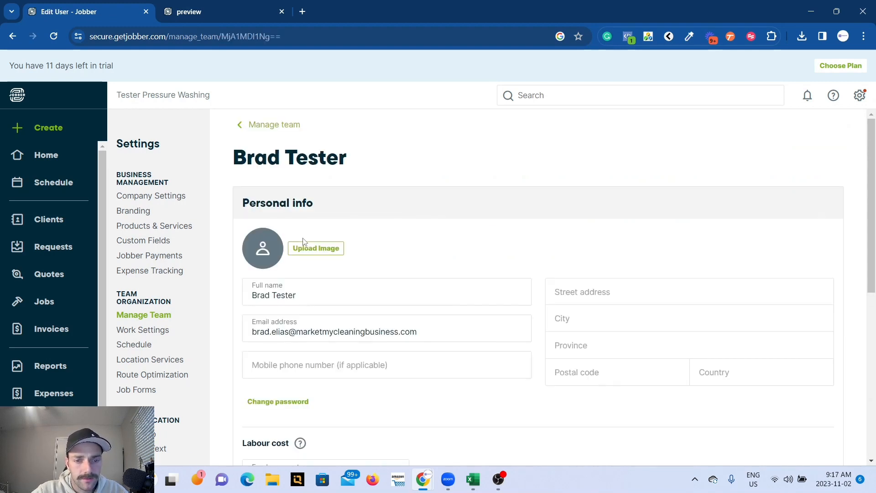
pyautogui.scroll(-2, 459, 250)
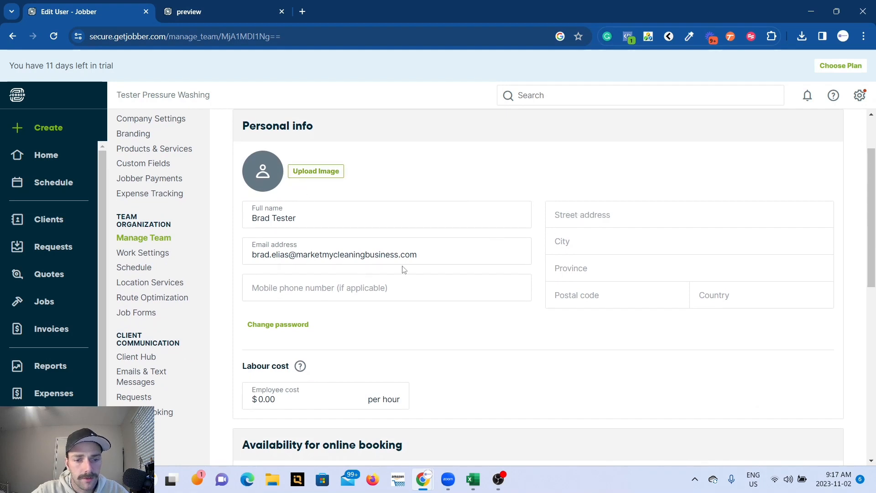
pyautogui.scroll(-3, 403, 269)
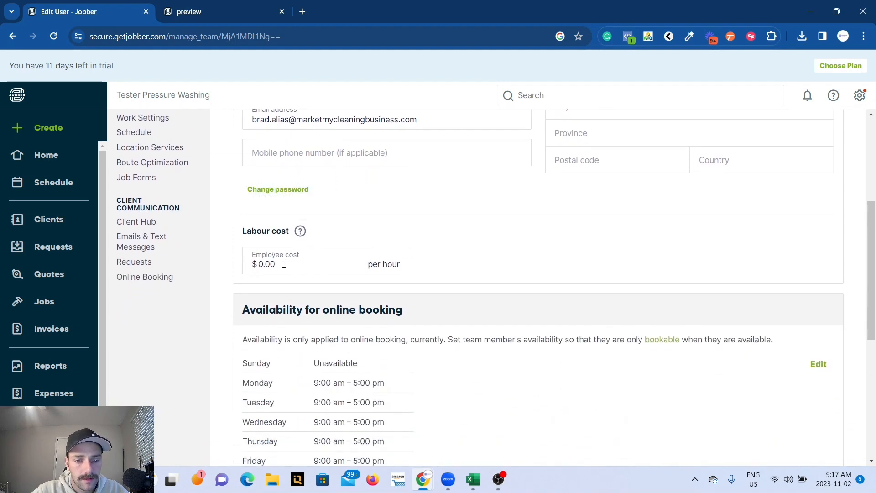
pyautogui.click(284, 265)
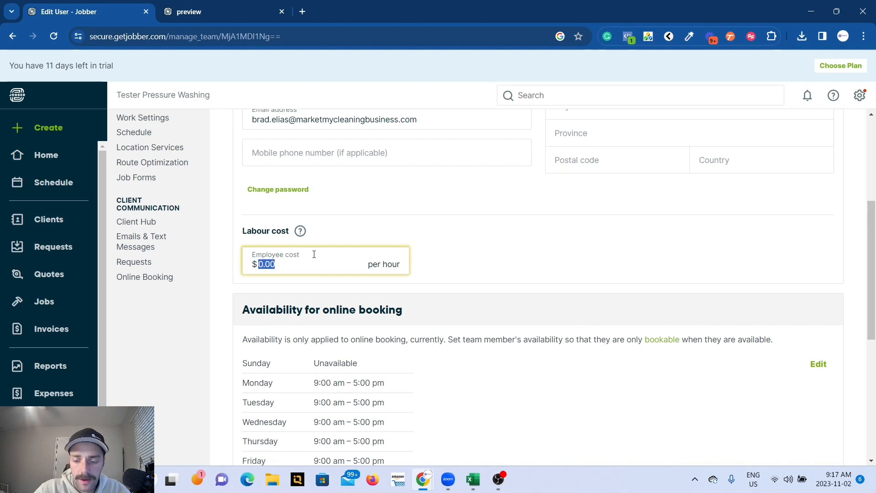
pyautogui.write('18')
pyautogui.click(346, 242)
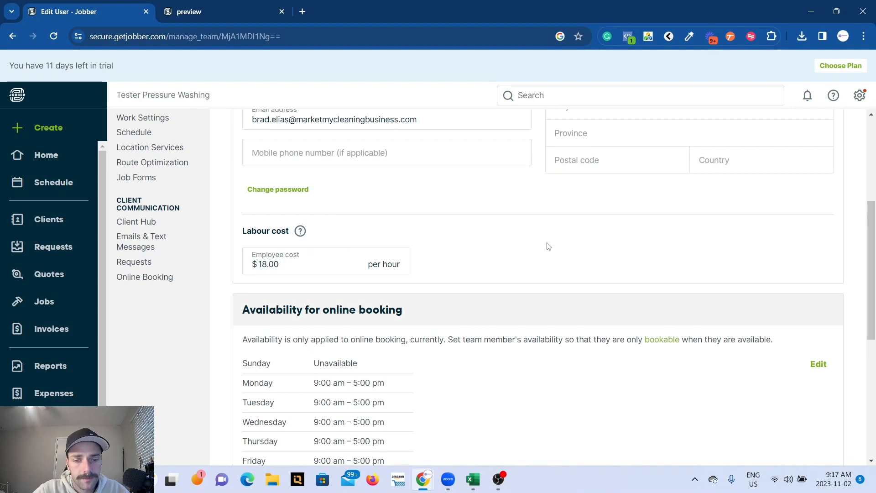
# Review the owner's online booking availability, administrator permission and email subscription options.
pyautogui.scroll(-3, 549, 246)
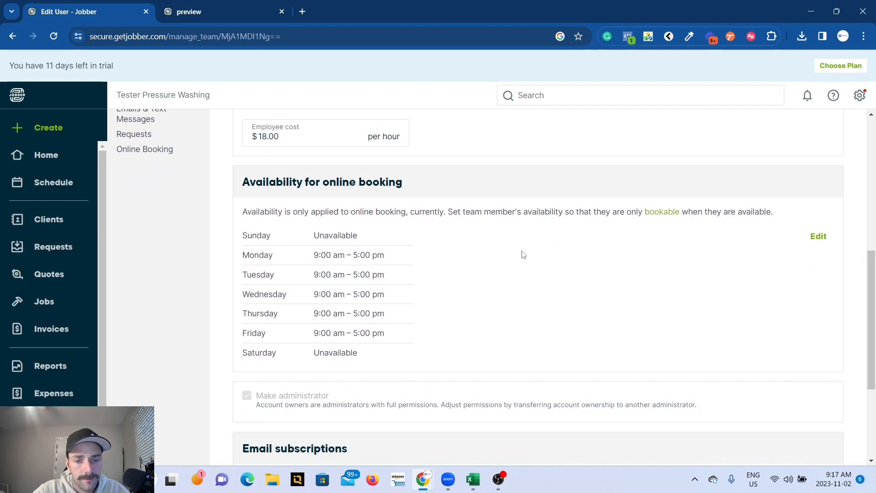
pyautogui.scroll(-1, 522, 250)
pyautogui.scroll(-3, 391, 294)
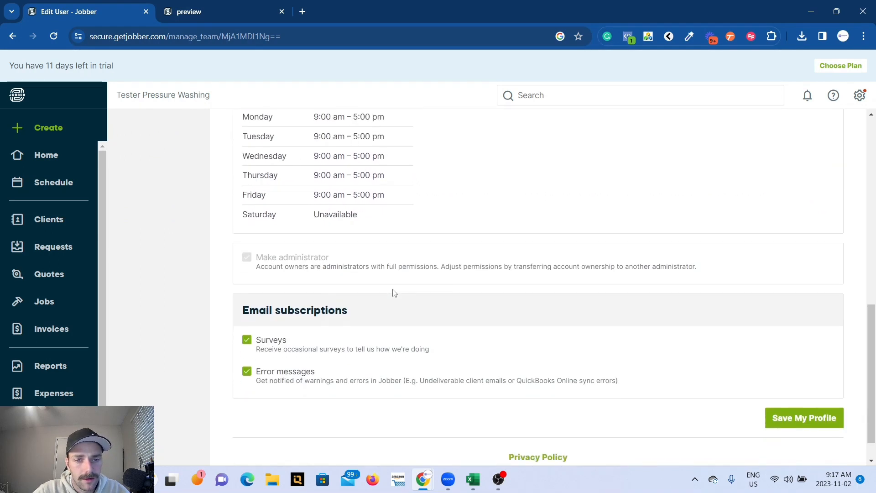
pyautogui.scroll(-1, 309, 318)
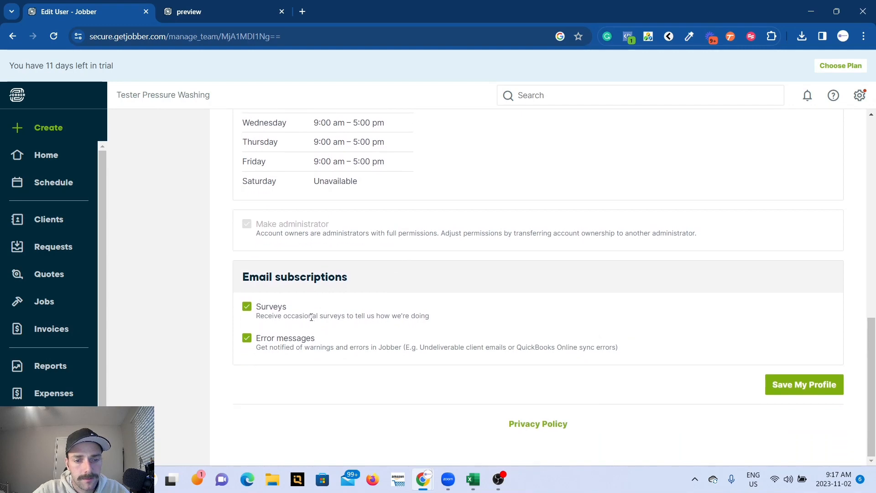
# Start a new team user from the team management settings and set the employee labour cost to $18.00 per hour.
pyautogui.click(833, 132)
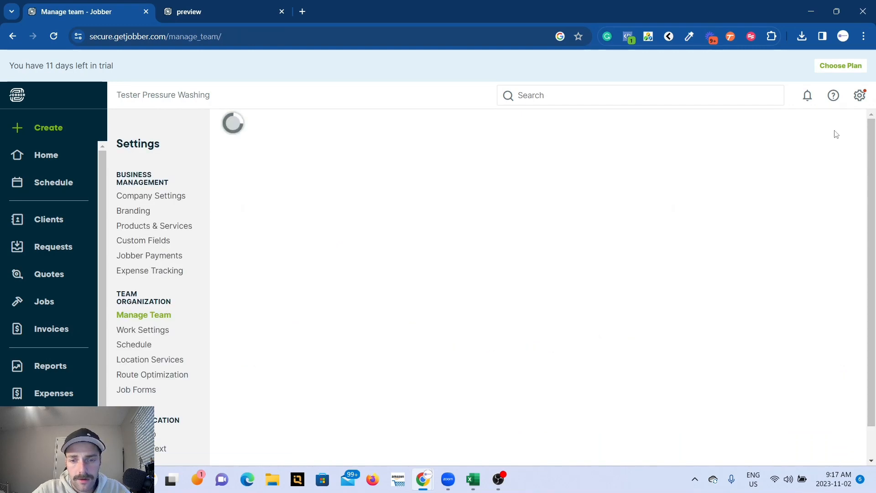
pyautogui.scroll(-2, 319, 260)
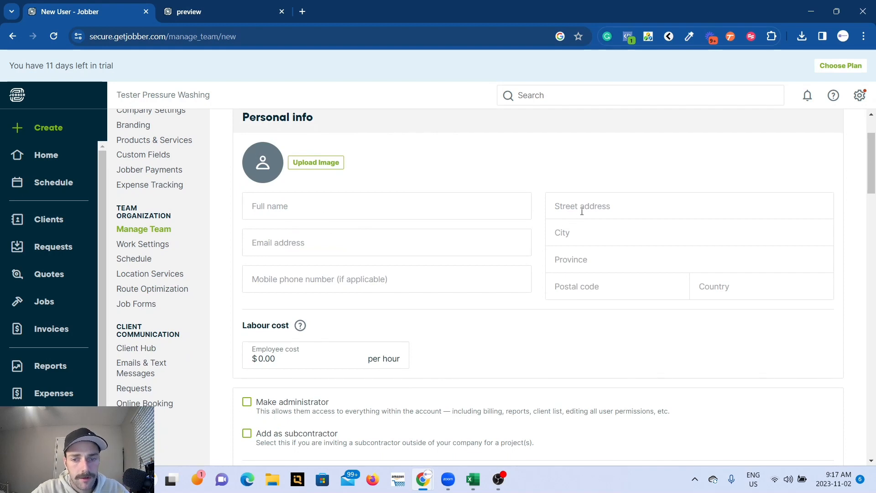
pyautogui.scroll(-1, 341, 286)
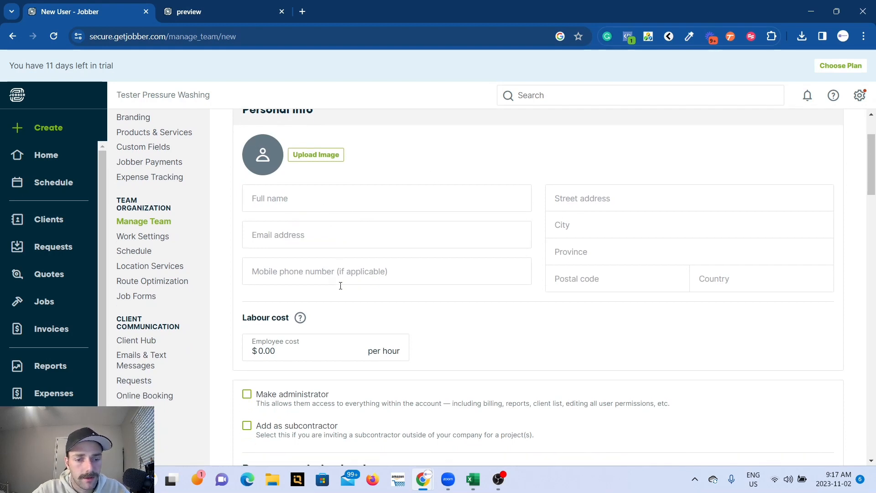
pyautogui.click(287, 308)
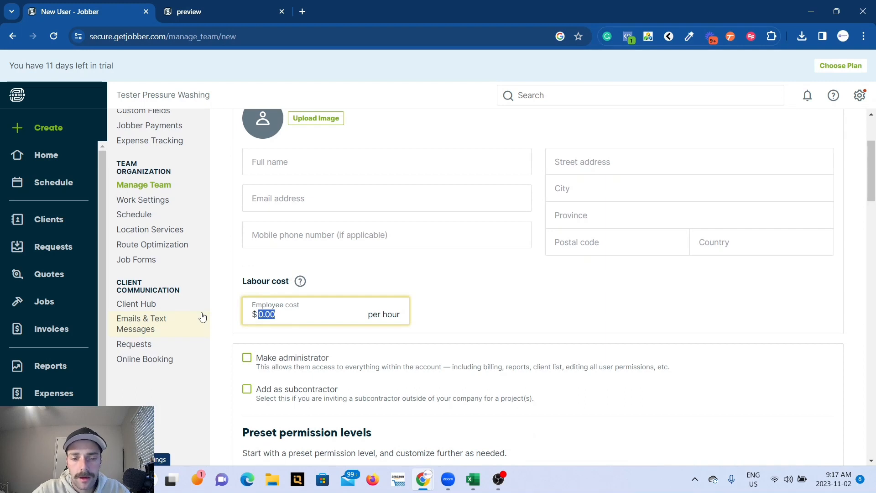
pyautogui.write('18')
pyautogui.click(306, 289)
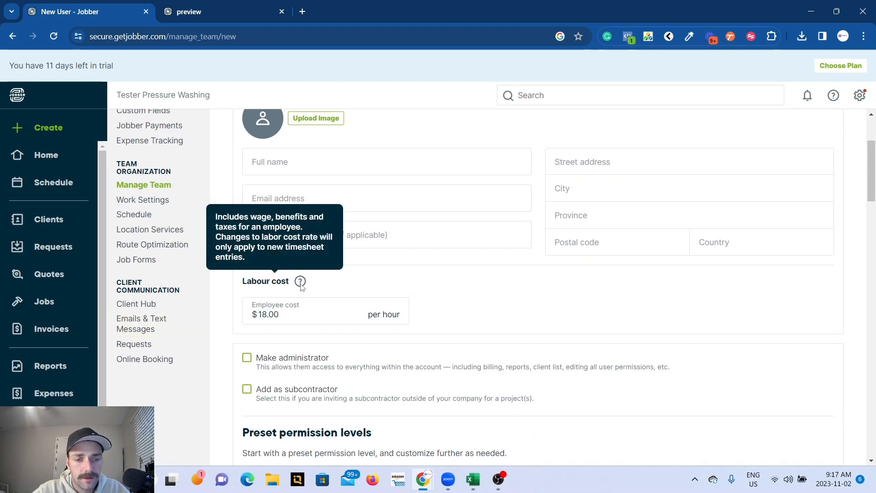
# Compare the new user's administrator, subcontractor and preset permission options, trying Custom and returning to Limited worker.
pyautogui.scroll(-1, 425, 309)
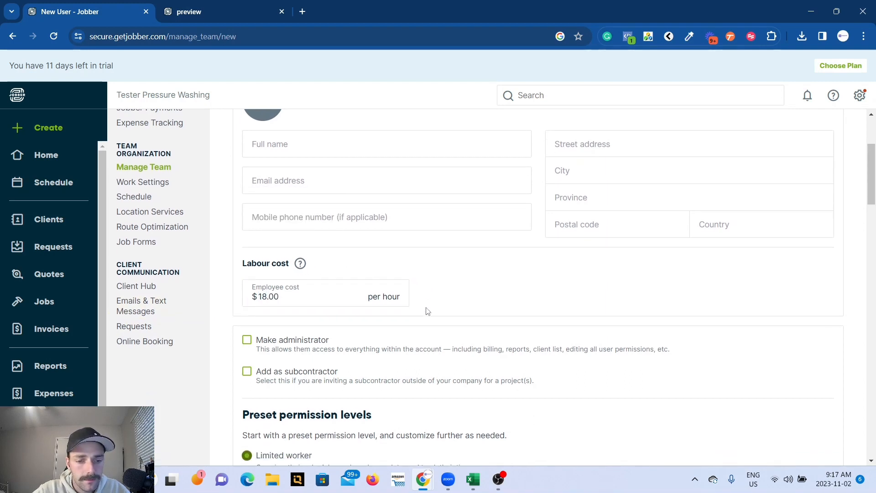
pyautogui.scroll(-1, 426, 311)
pyautogui.scroll(-1, 426, 311)
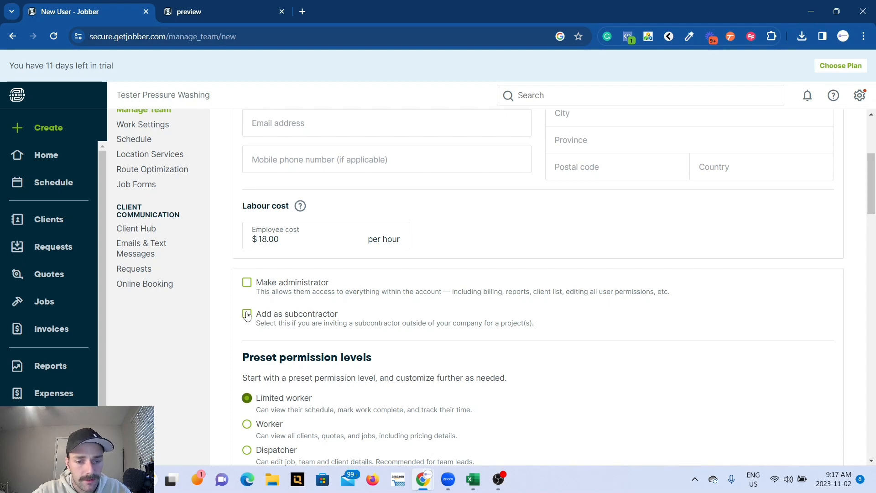
pyautogui.scroll(-3, 284, 292)
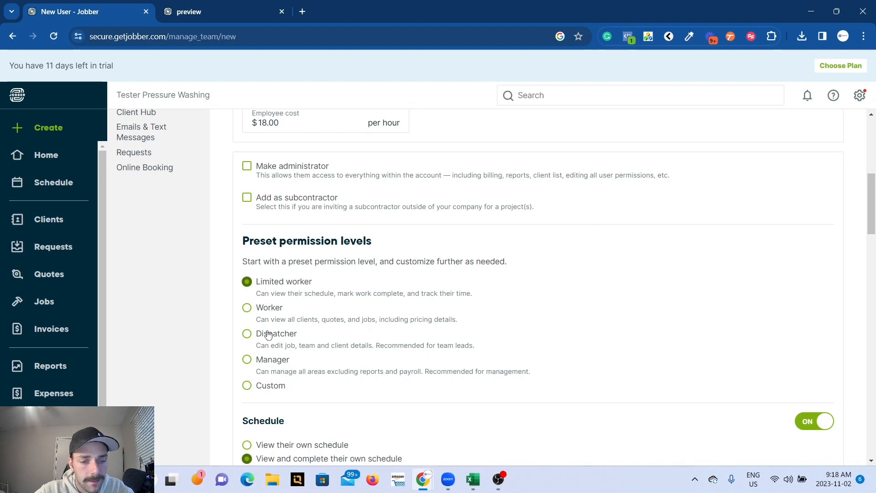
pyautogui.click(247, 386)
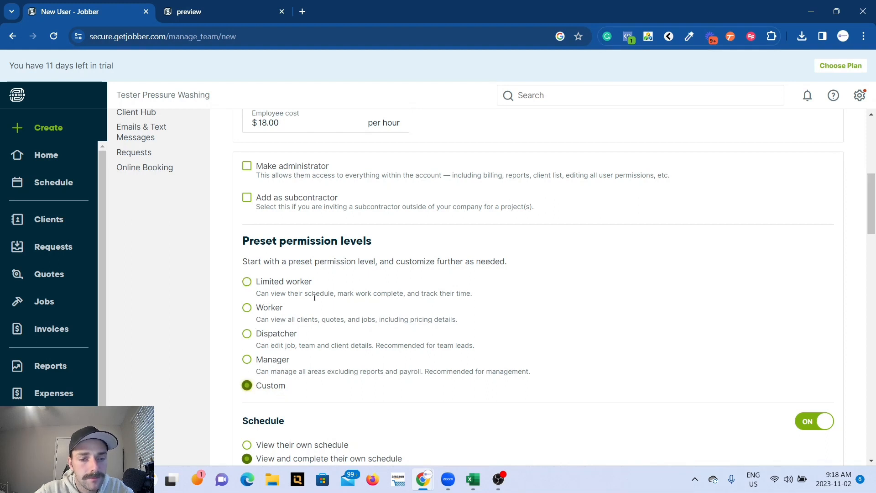
pyautogui.click(247, 282)
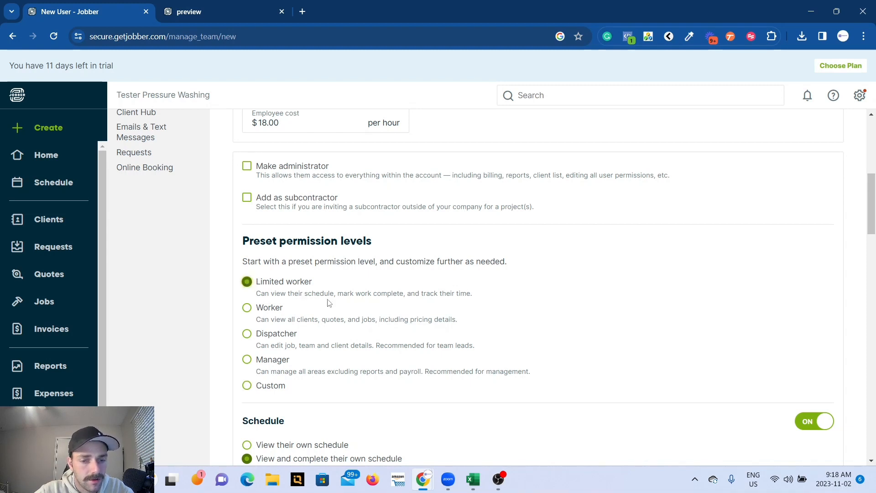
pyautogui.scroll(-1, 328, 303)
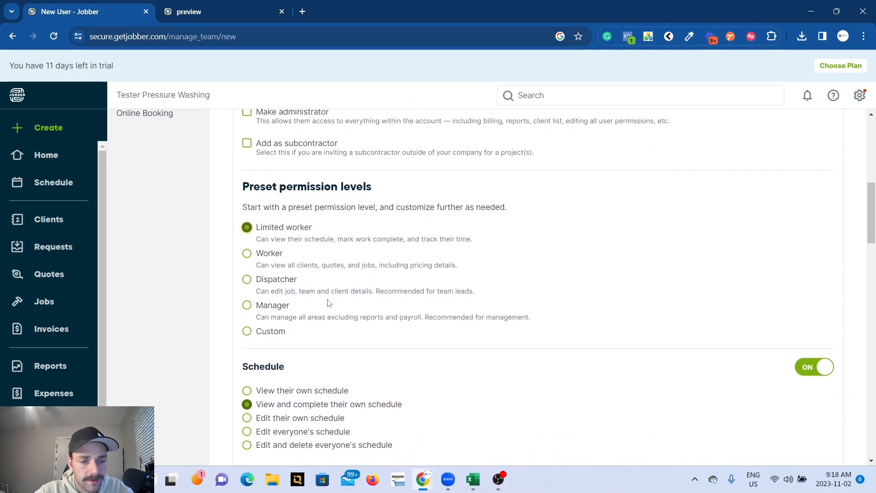
pyautogui.scroll(-2, 329, 304)
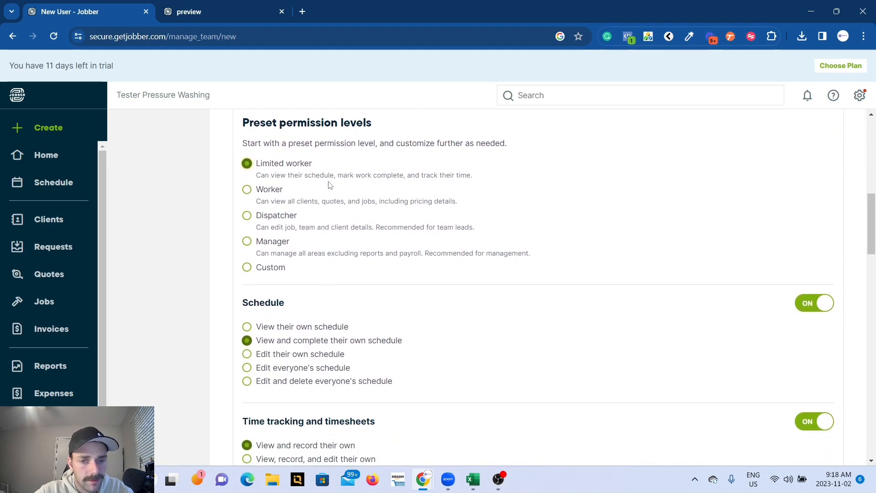
pyautogui.moveTo(412, 202); pyautogui.dragTo(458, 207)
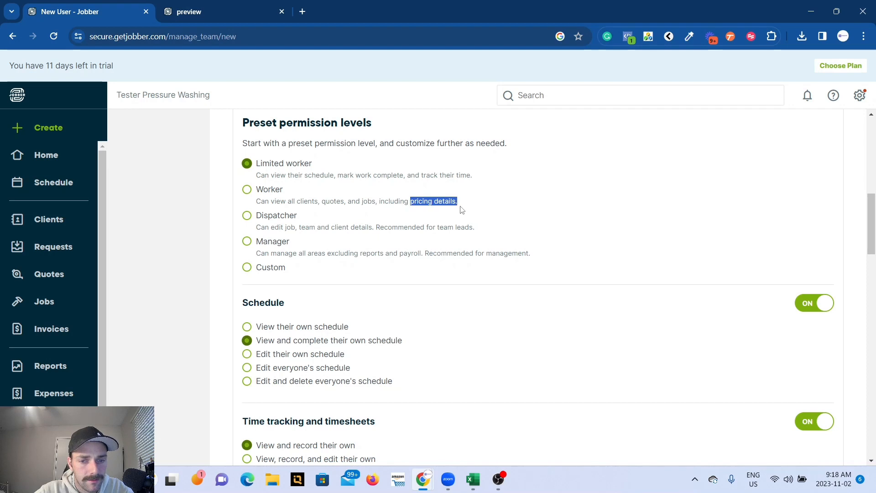
pyautogui.click(453, 202)
pyautogui.scroll(-1, 451, 204)
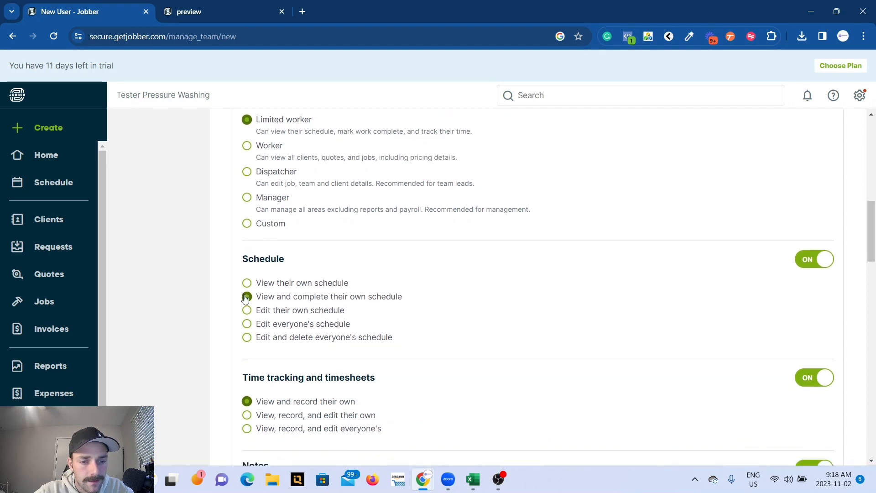
# Try the View their own schedule permission and restore View and complete their own schedule.
pyautogui.click(247, 284)
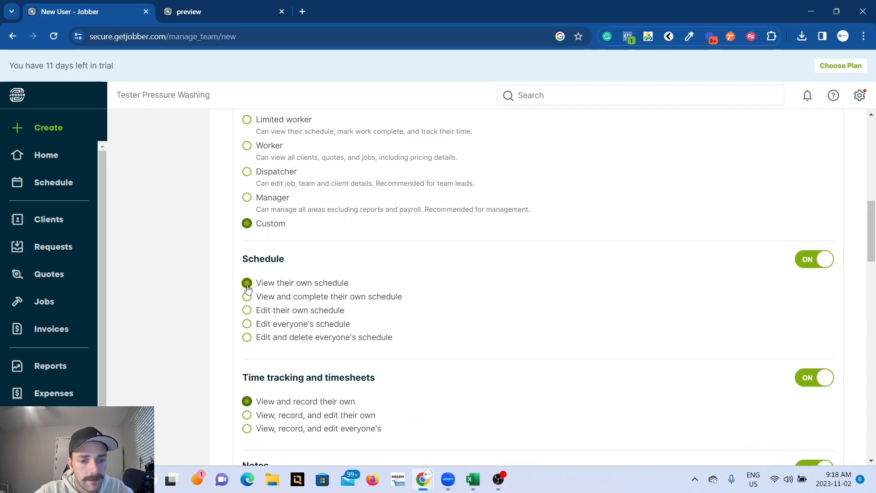
pyautogui.click(247, 297)
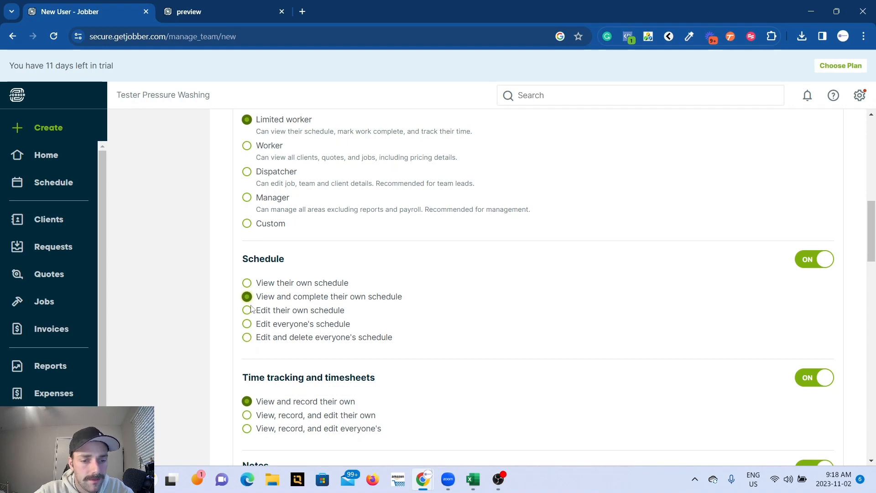
pyautogui.scroll(1, 259, 197)
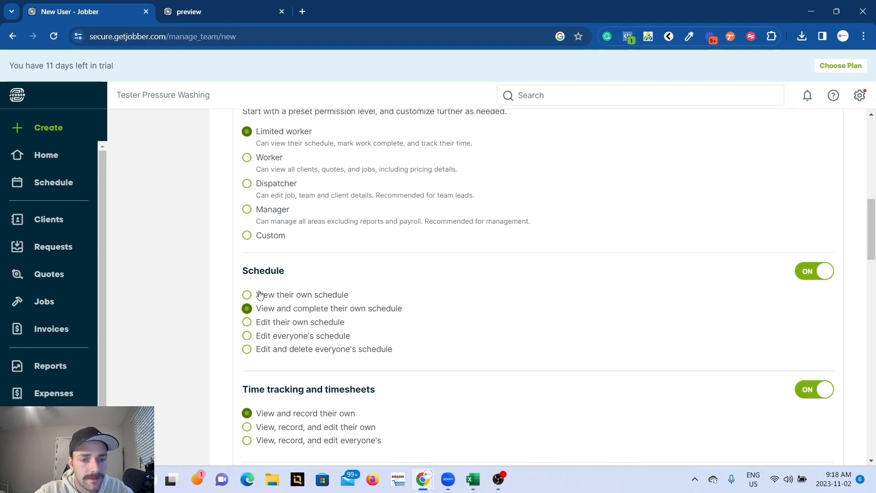
pyautogui.click(247, 295)
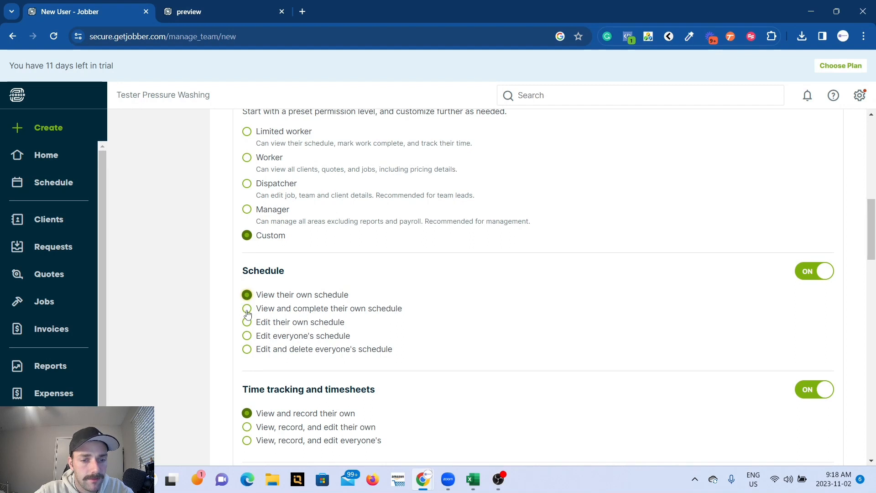
pyautogui.click(247, 309)
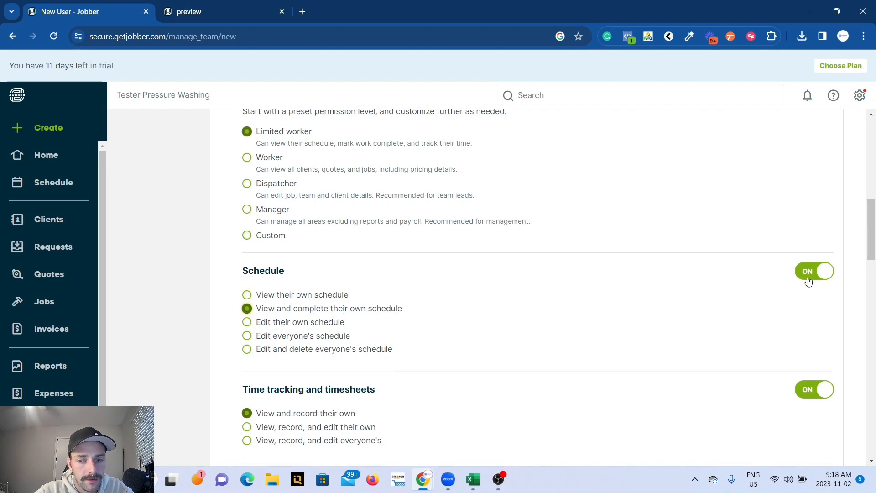
# Review the new user's remaining permissions, from time tracking, notes and expenses to reports, plus the email subscription and invitation language options.
pyautogui.scroll(-2, 744, 310)
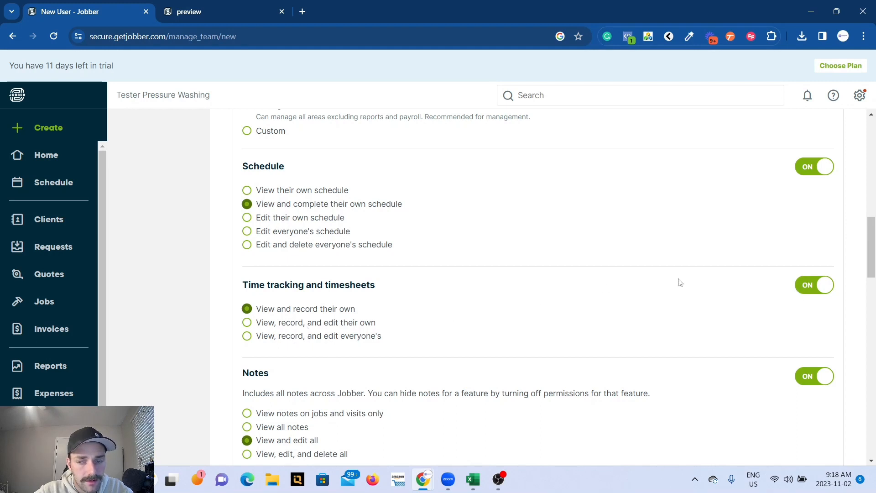
pyautogui.scroll(-2, 653, 281)
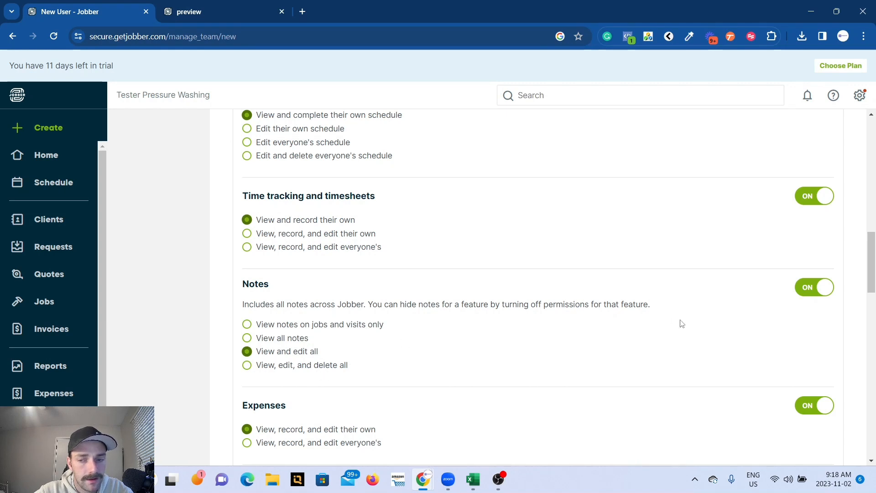
pyautogui.scroll(-5, 682, 324)
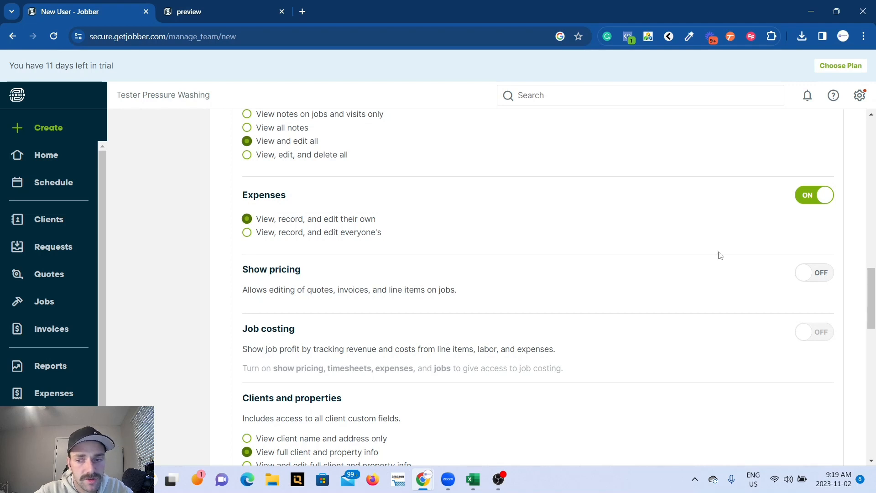
pyautogui.scroll(-1, 583, 298)
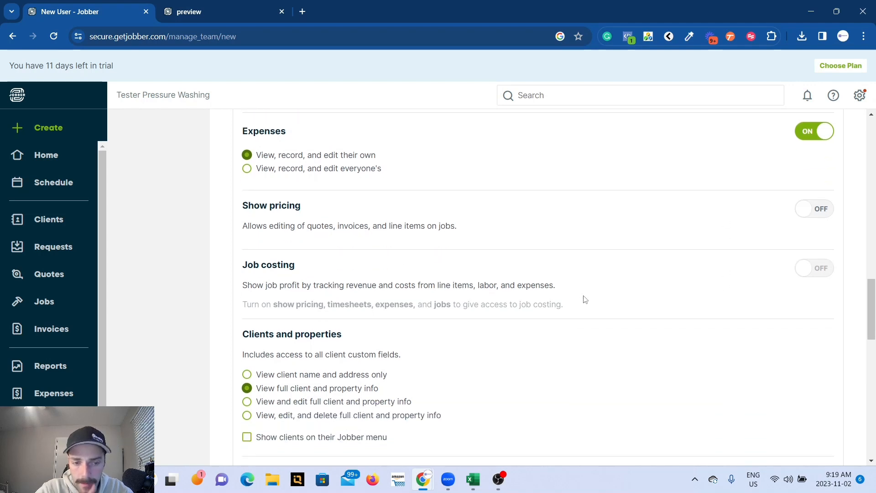
pyautogui.scroll(-1, 583, 298)
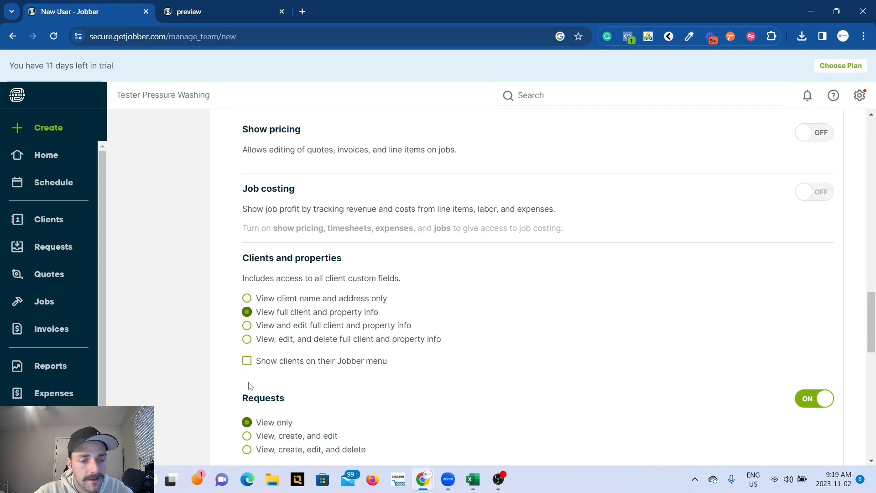
pyautogui.scroll(-4, 246, 374)
pyautogui.scroll(-2, 250, 386)
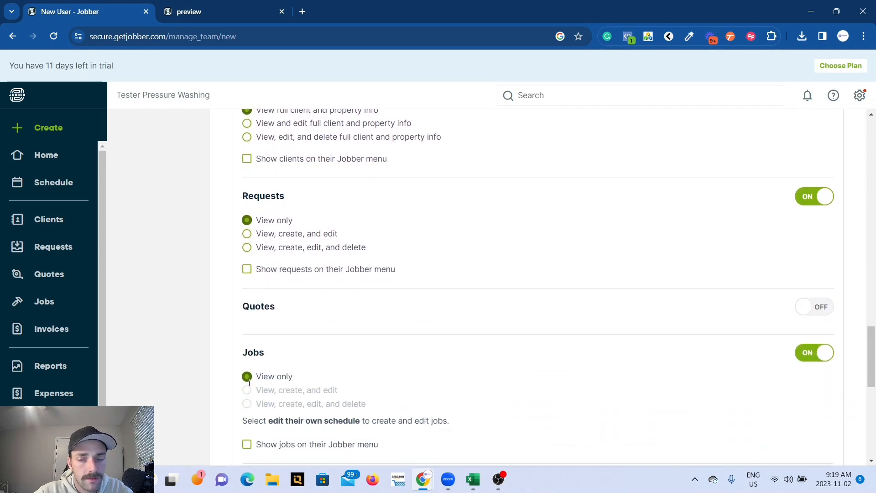
pyautogui.scroll(-1, 249, 386)
pyautogui.scroll(-3, 250, 386)
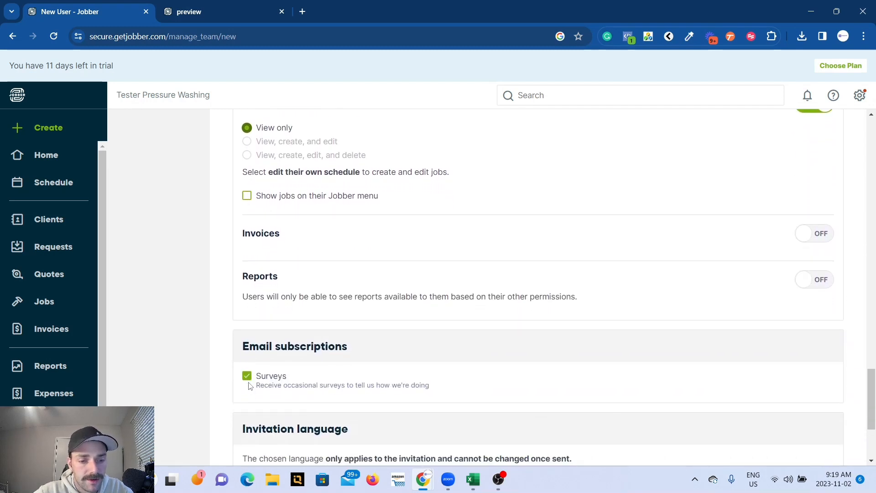
pyautogui.scroll(-3, 249, 386)
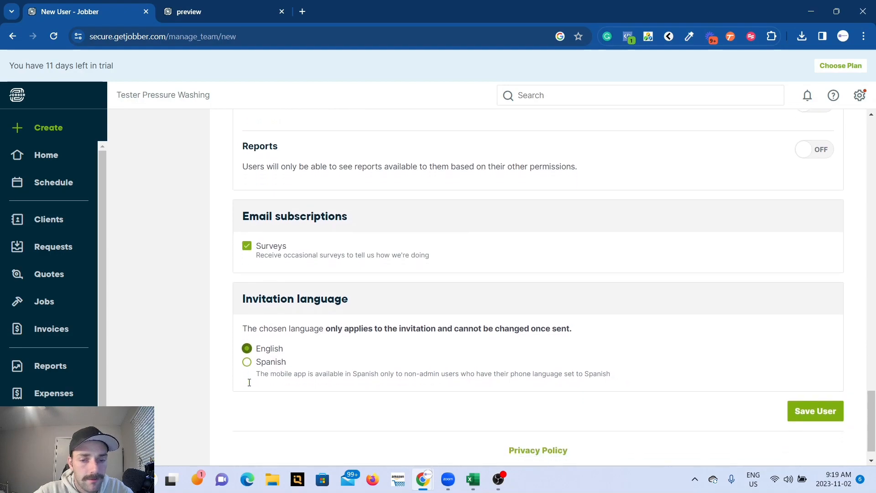
# Recheck the new user's personal info and permission levels, and submit the user, accepting the labour cost notice.
pyautogui.scroll(20, 250, 383)
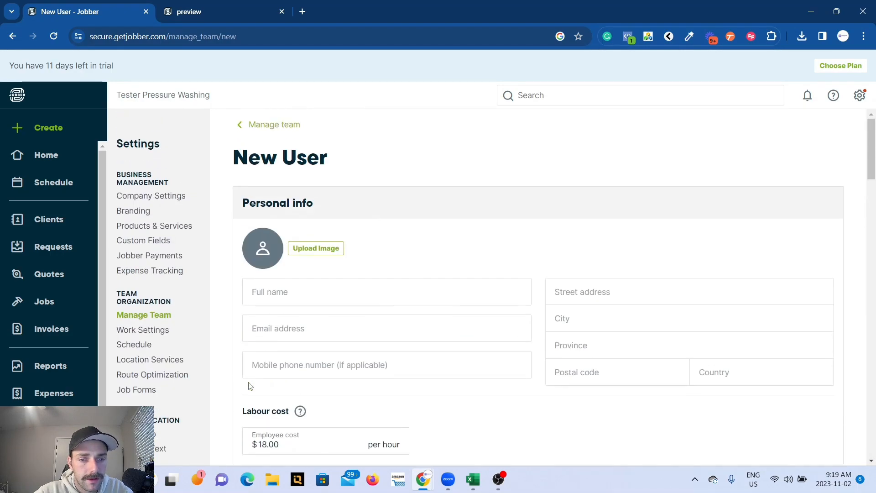
pyautogui.scroll(-3, 354, 256)
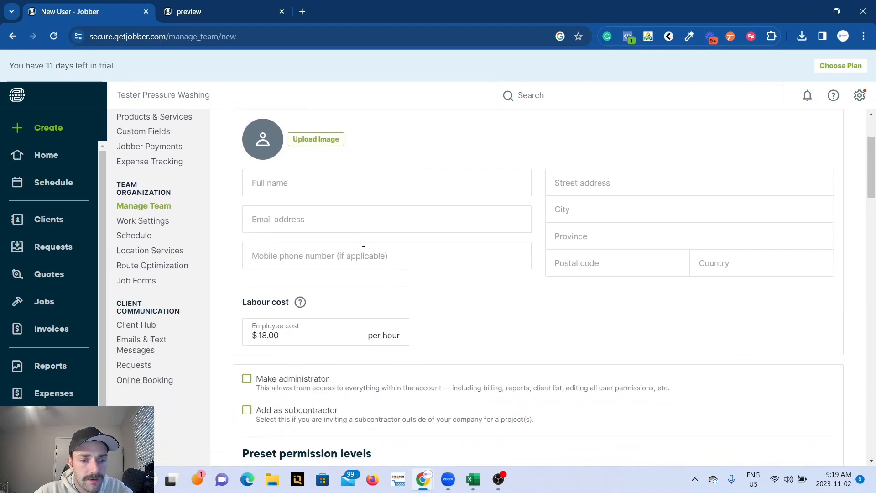
pyautogui.scroll(-5, 363, 249)
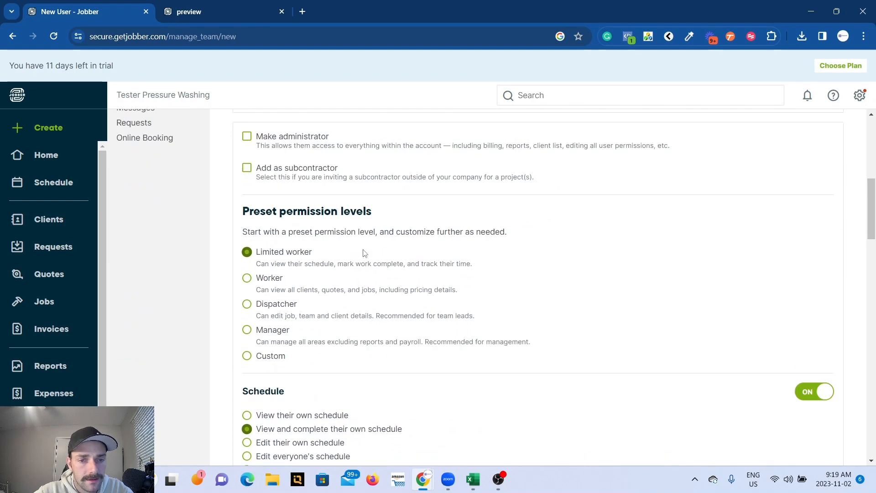
pyautogui.scroll(5, 364, 252)
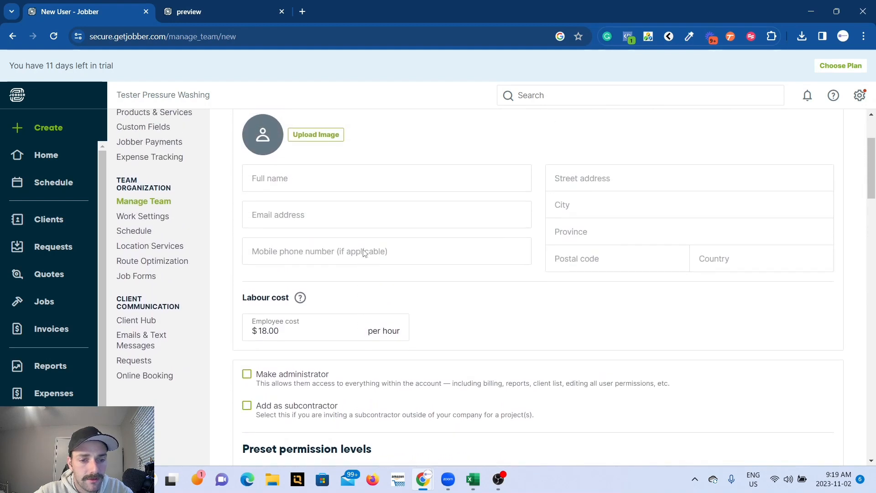
pyautogui.scroll(-6, 363, 253)
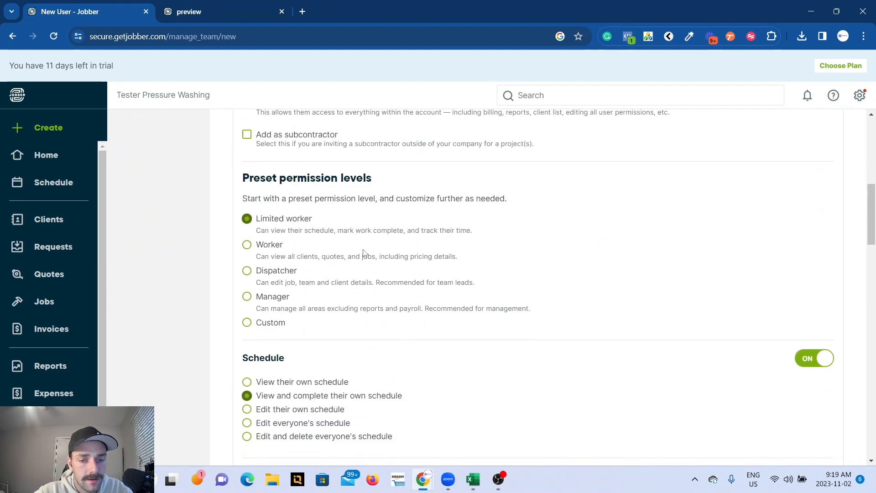
pyautogui.scroll(7, 364, 253)
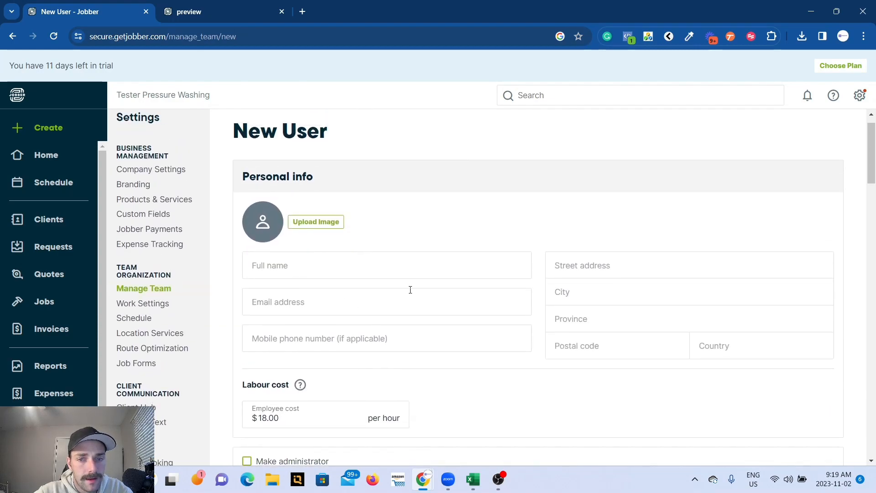
pyautogui.scroll(-20, 410, 290)
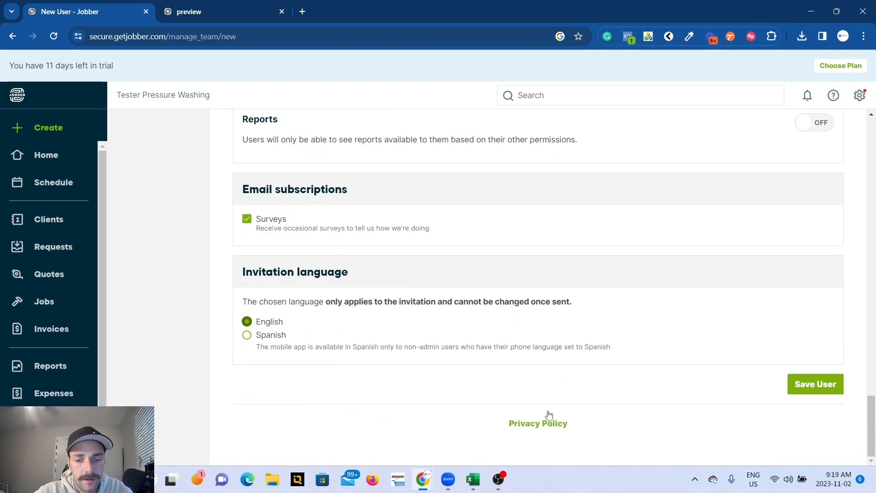
pyautogui.click(803, 384)
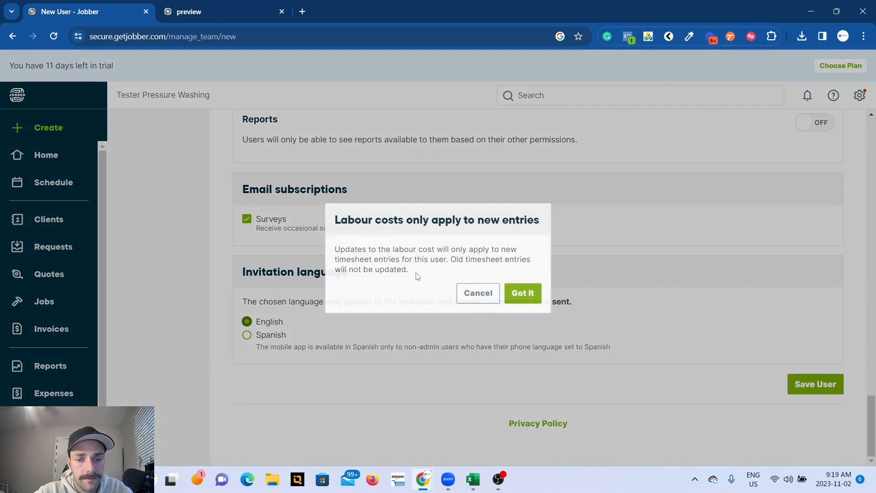
pyautogui.click(517, 296)
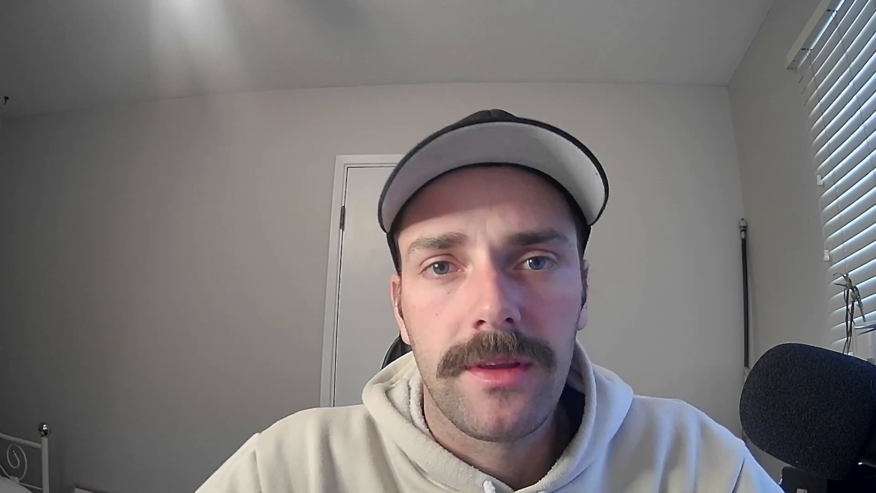